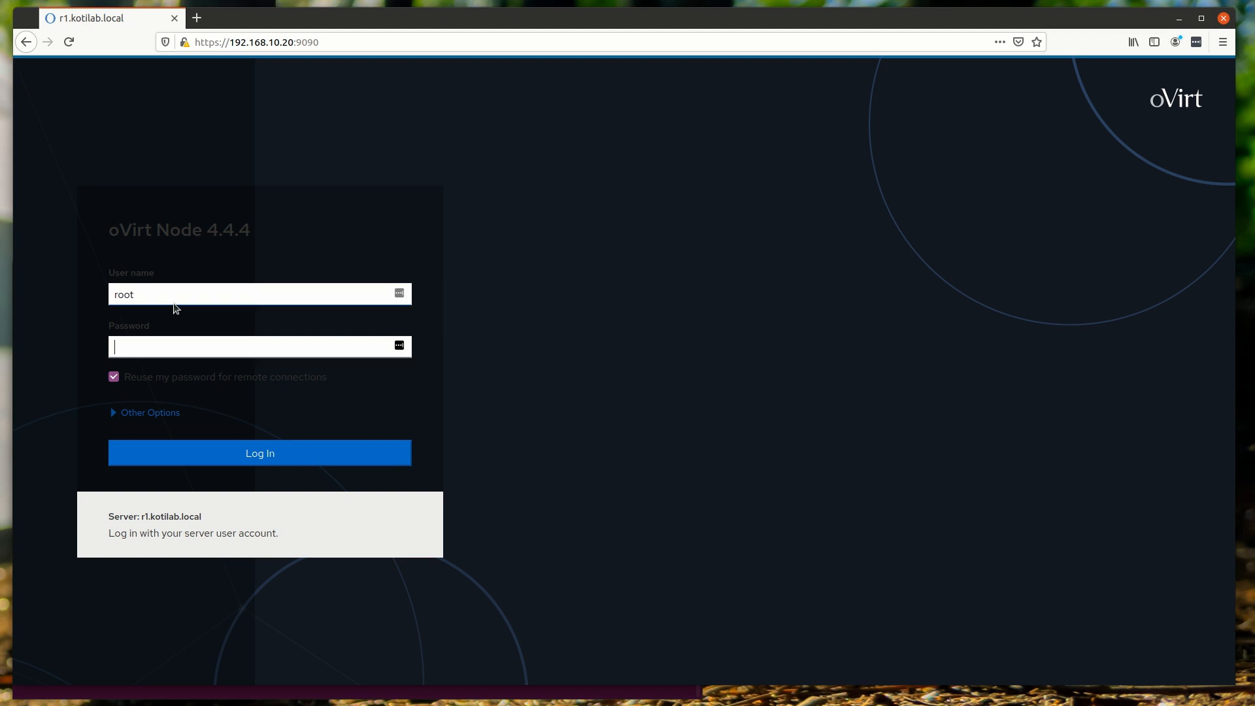
- Log in to the oVirt Node console with the root password and start the Hosted Engine deployment
{"action": "type", "text": "•••••"}
{"action": "key", "text": "Return"}
{"action": "left_click", "coordinate": [209, 174]}
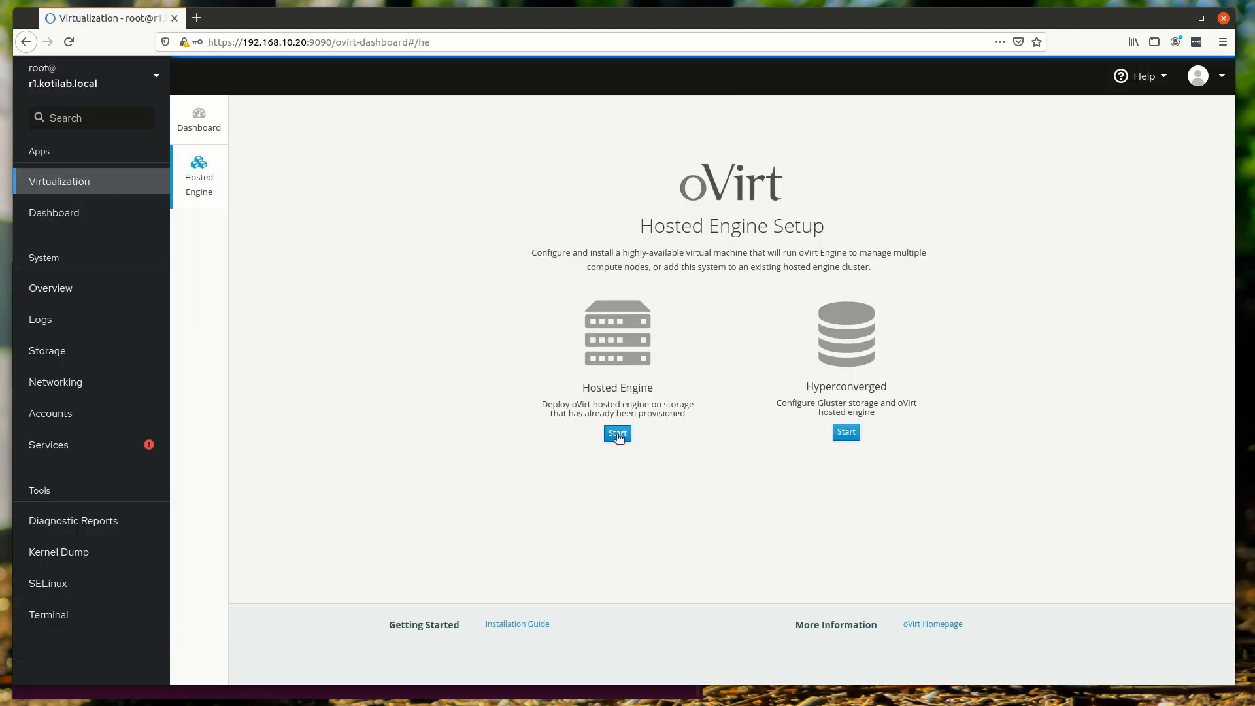
{"action": "left_click", "coordinate": [618, 434]}
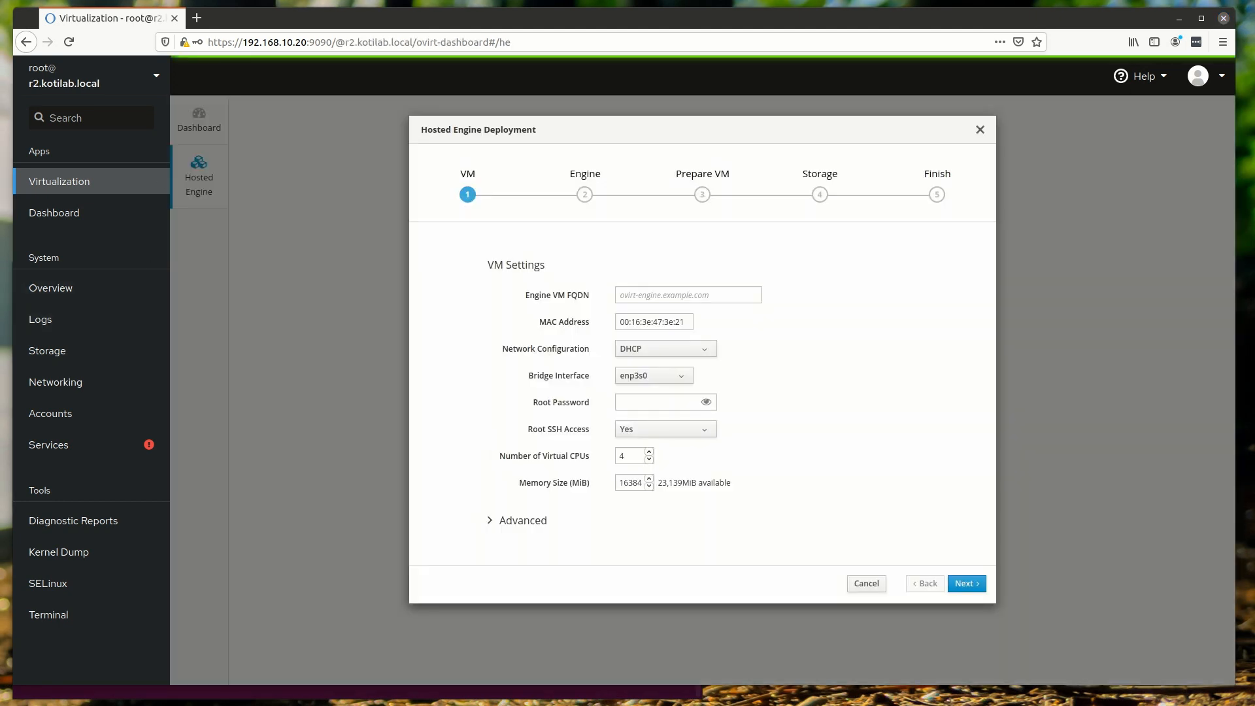
- Set the engine VM FQDN to ovirt2.kotilab.local and its network configuration to Static
{"action": "left_click", "coordinate": [641, 294]}
{"action": "type", "text": "o"}
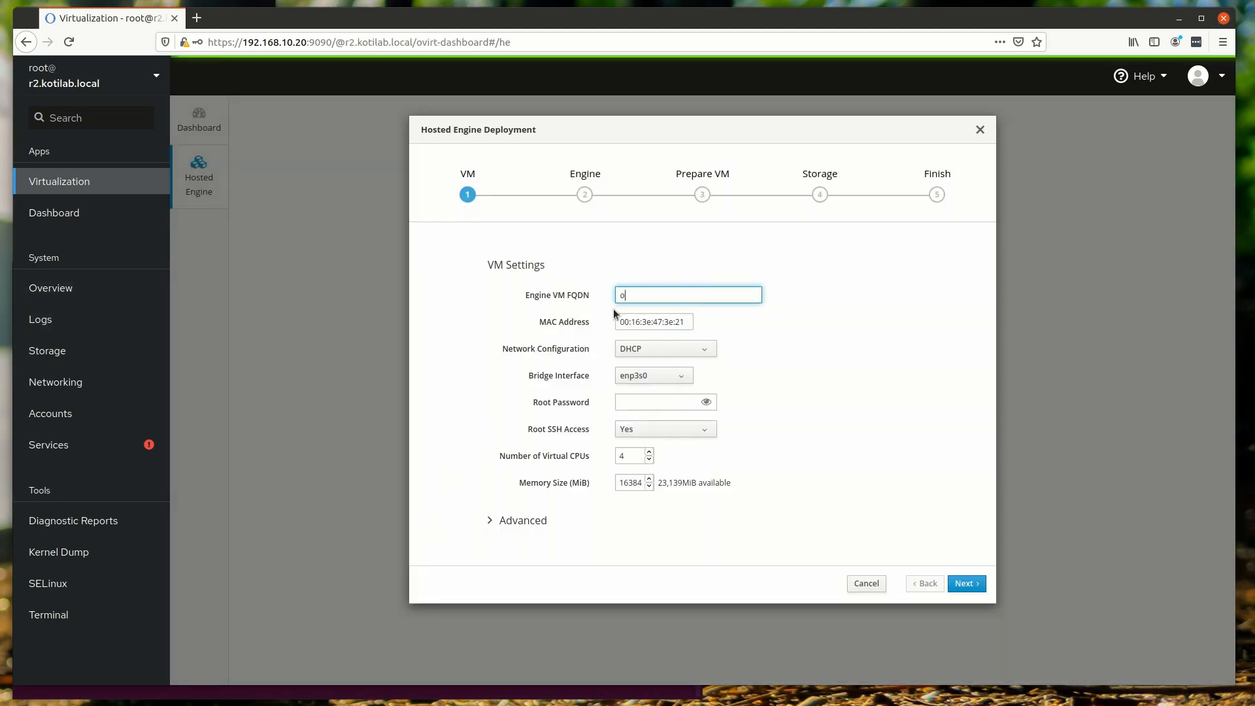
{"action": "type", "text": "virt2.kotilab.local"}
{"action": "left_click", "coordinate": [651, 347]}
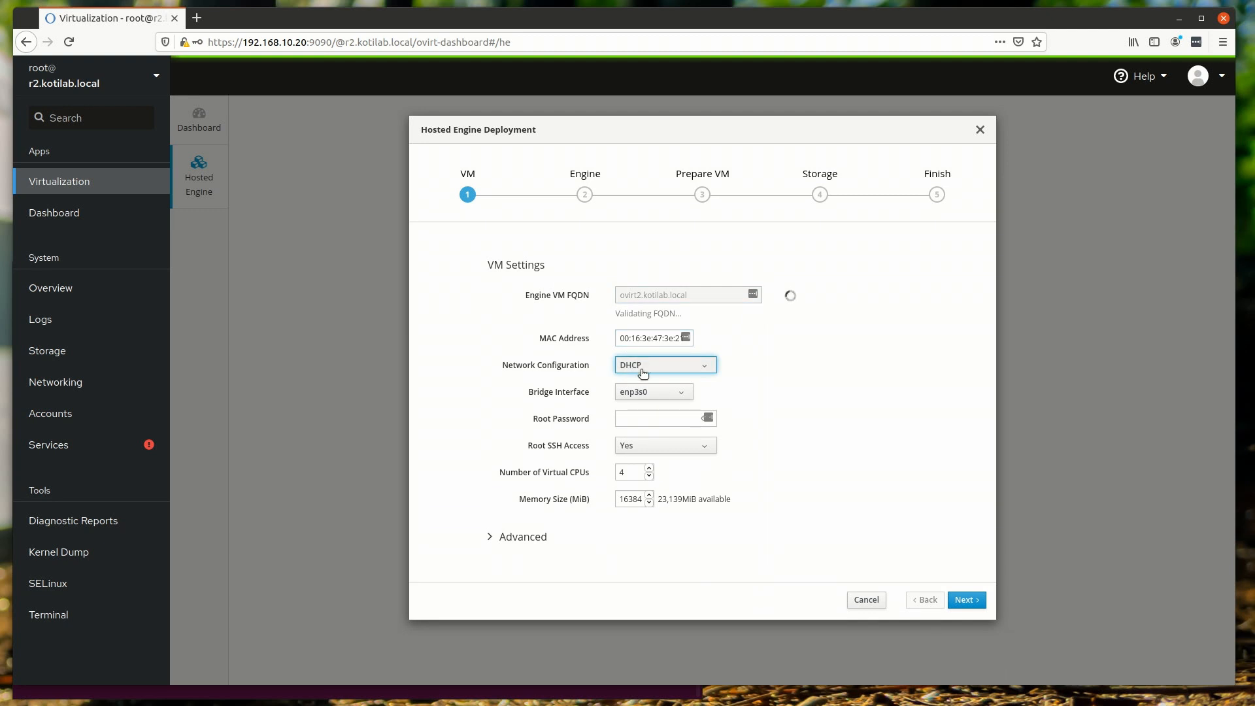
{"action": "left_click", "coordinate": [653, 373]}
{"action": "left_click", "coordinate": [654, 398]}
- Set the VM IP address to 192.168.10.26 with a prefix length of 24
{"action": "left_click", "coordinate": [653, 395]}
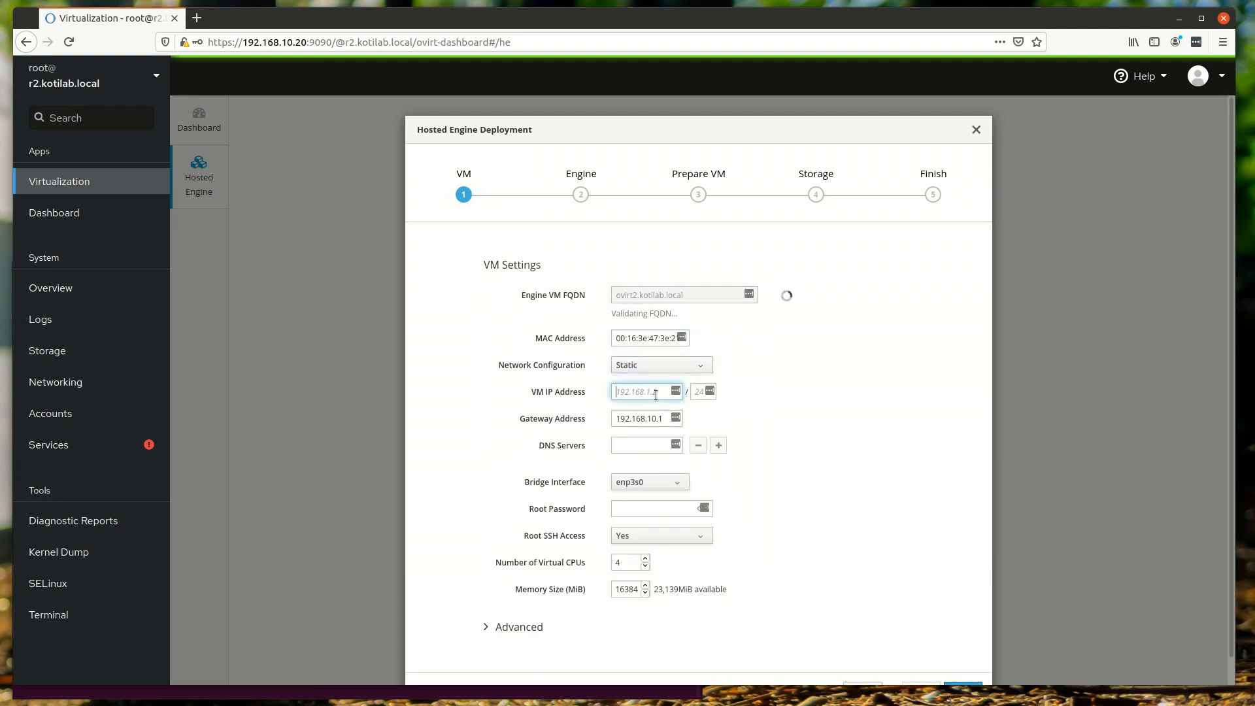
{"action": "type", "text": "192.168."}
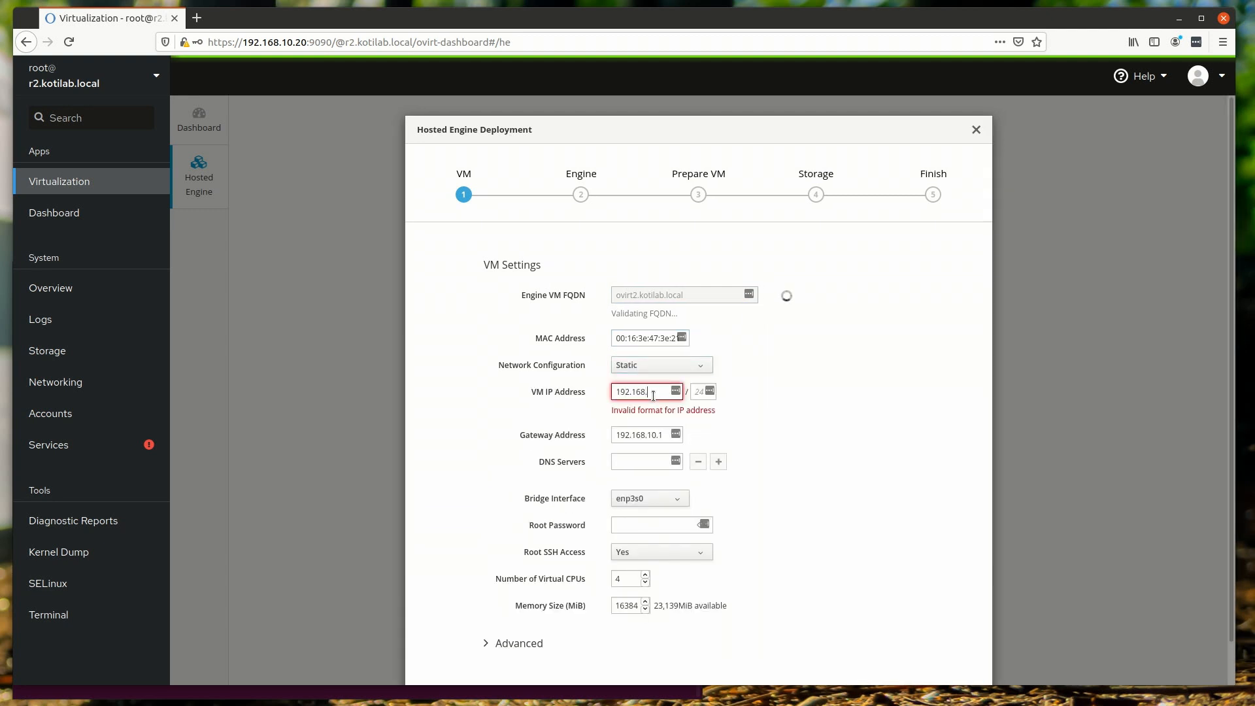
{"action": "type", "text": "10.26"}
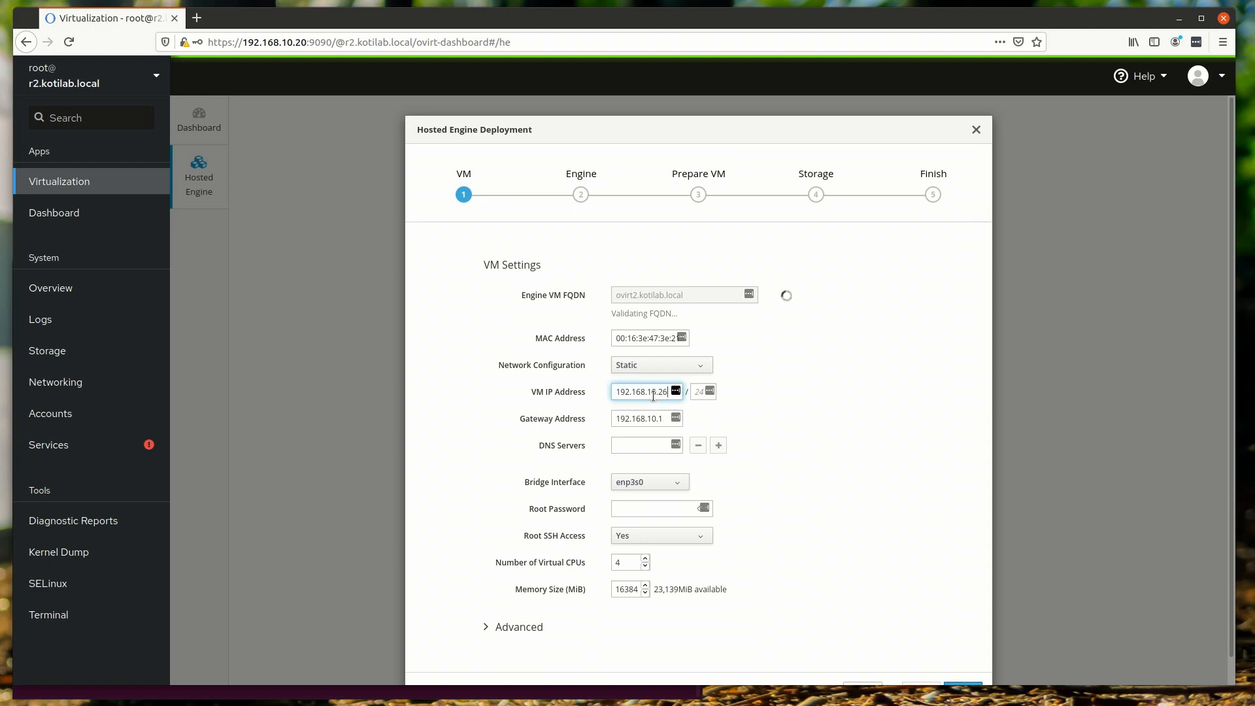
{"action": "key", "text": "Tab"}
{"action": "type", "text": "24"}
{"action": "key", "text": "Tab"}
{"action": "key", "text": "Tab"}
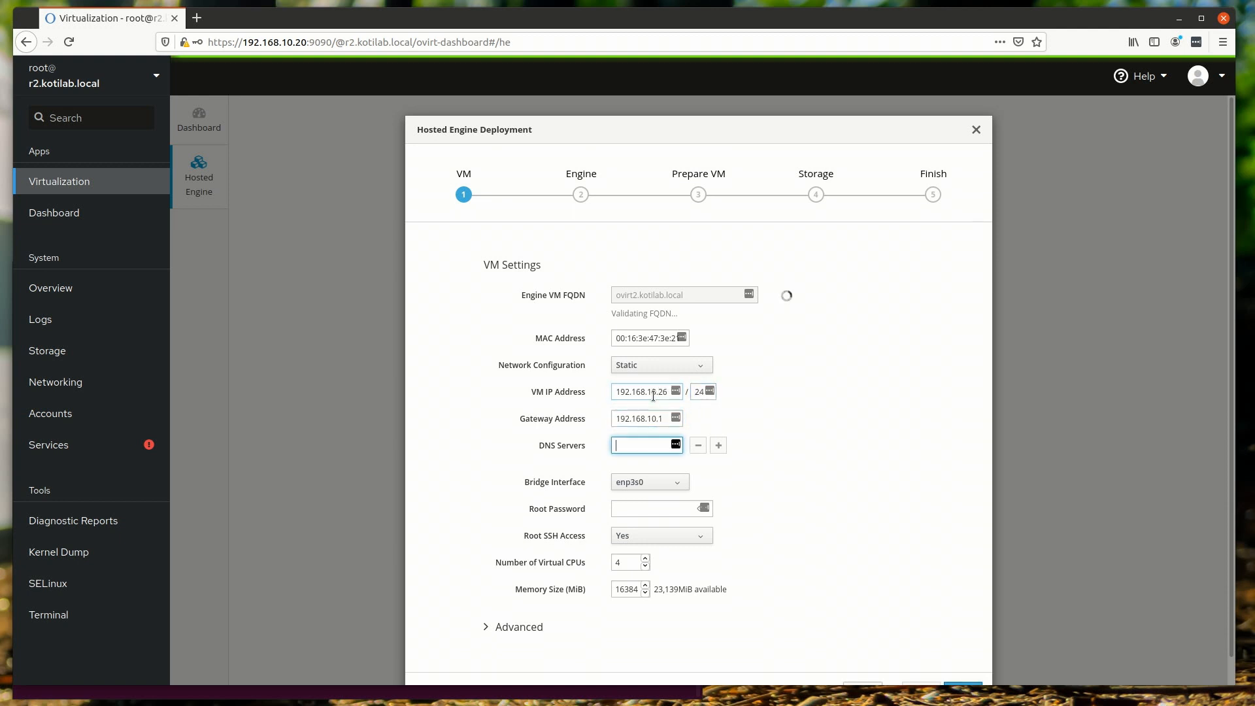
- Copy the gateway address 192.168.10.1 in as the DNS server and enter the engine VM's root password
{"action": "key", "text": "shift+Tab"}
{"action": "key", "text": "ctrl+c"}
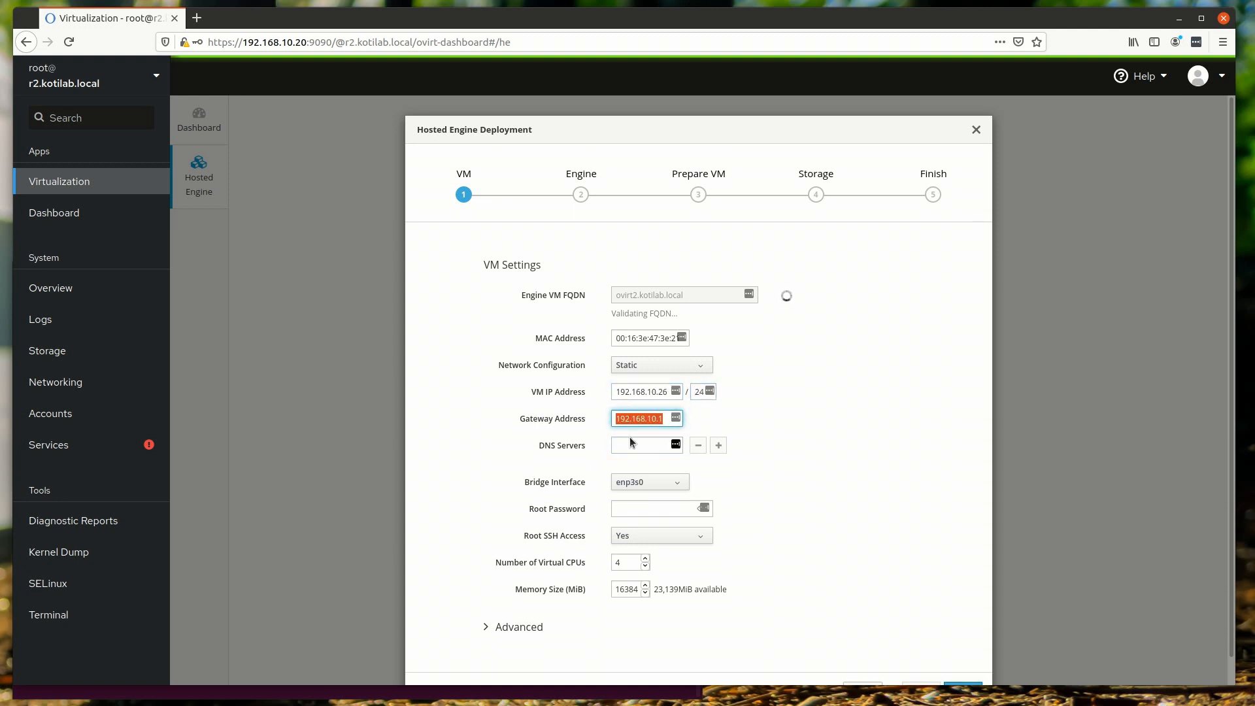
{"action": "left_click", "coordinate": [630, 442]}
{"action": "key", "text": "ctrl+v"}
{"action": "left_click", "coordinate": [630, 508]}
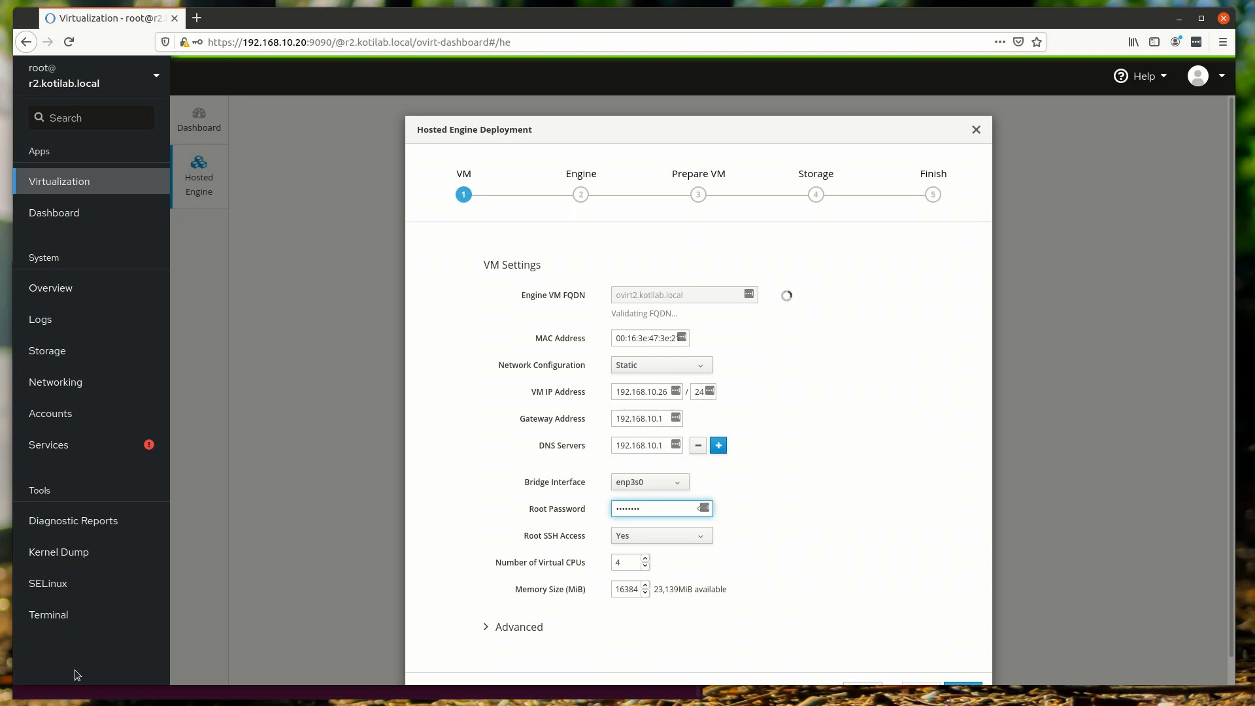
{"action": "key", "text": "alt+Tab"}
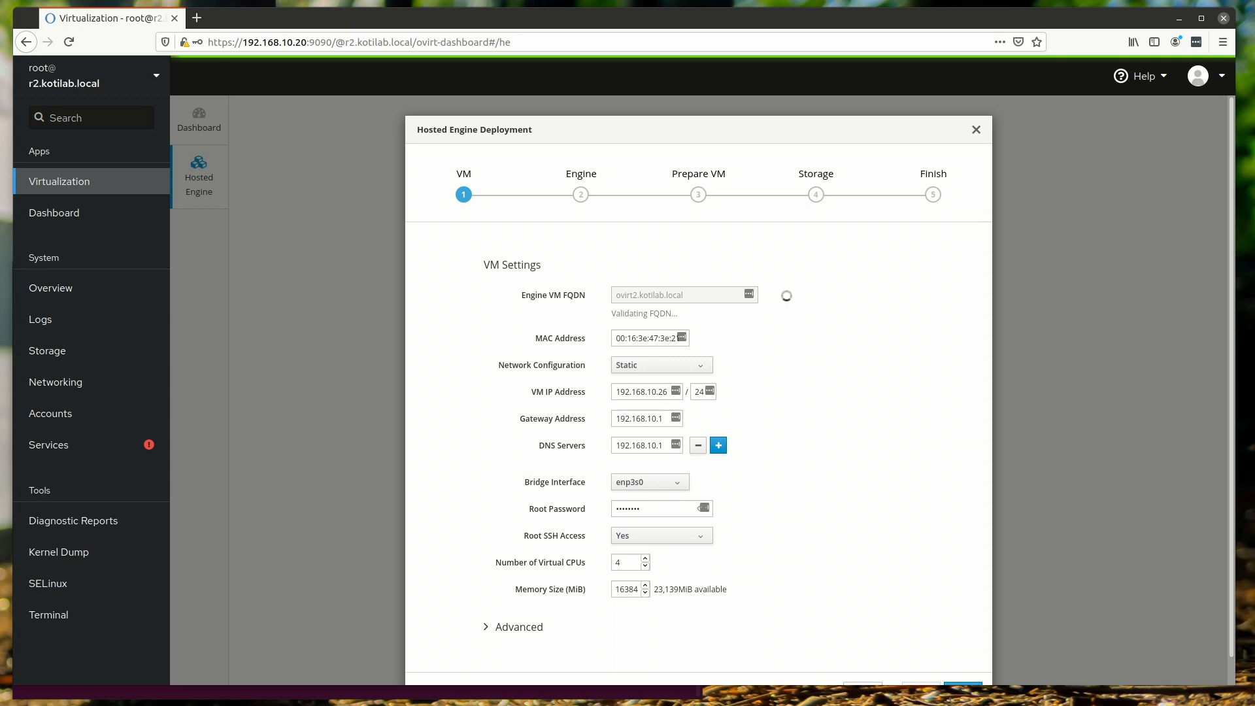
- Continue to the engine credentials to enter the Admin Portal password, and switch to the host r1.kotilab.local
{"action": "left_click", "coordinate": [962, 673]}
{"action": "left_click", "coordinate": [670, 299]}
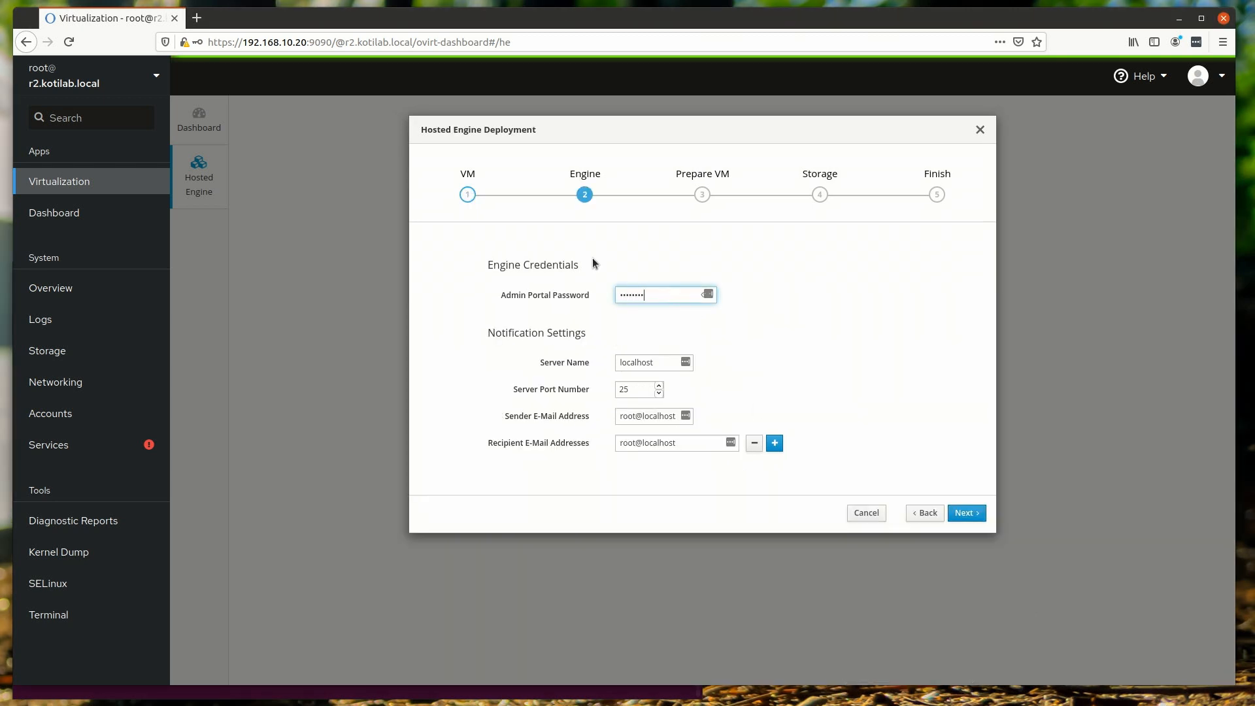
{"action": "left_click", "coordinate": [64, 81]}
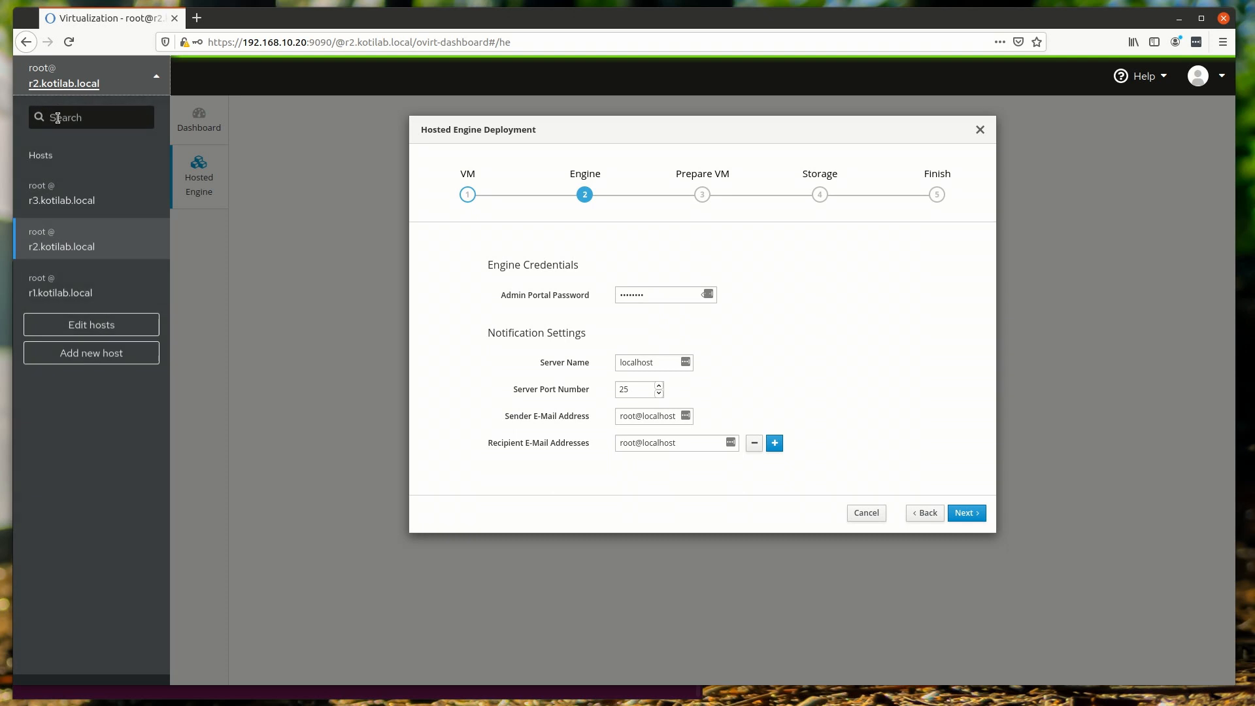
{"action": "left_click", "coordinate": [77, 296]}
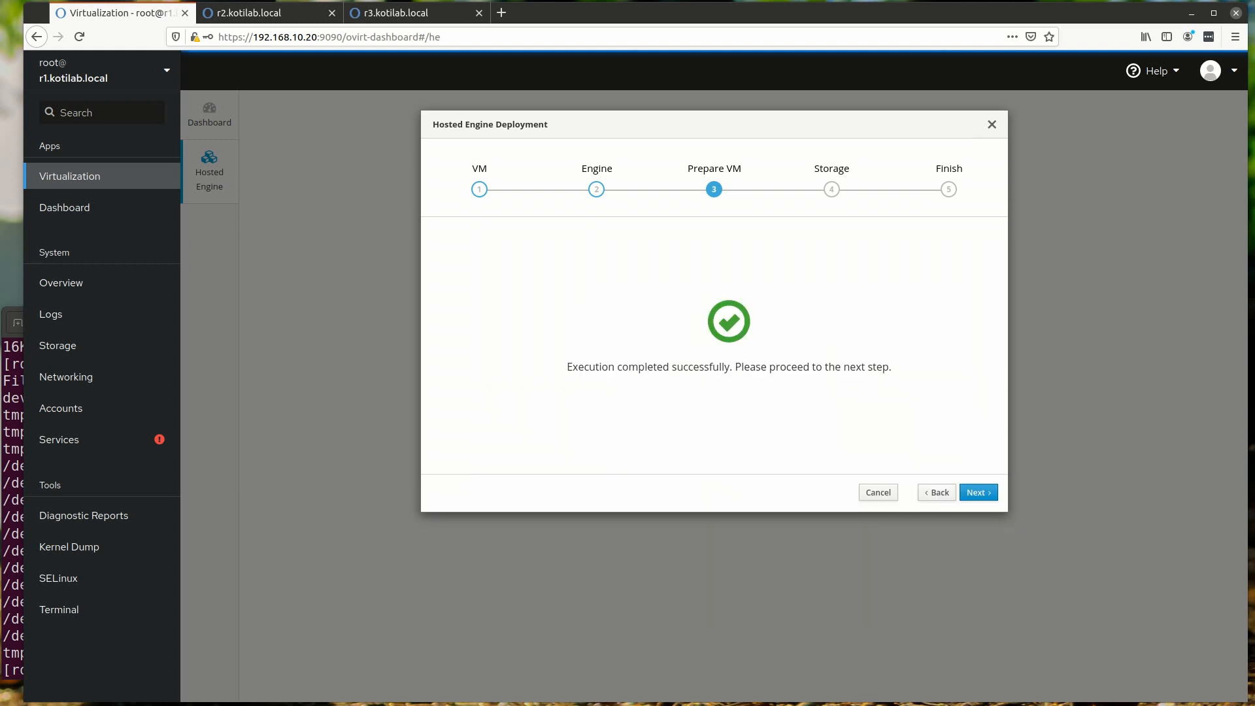
- Proceed to the storage settings and choose Gluster storage with the connection r1.kotilab.local:/engine
{"action": "left_click", "coordinate": [1000, 454]}
{"action": "left_click", "coordinate": [978, 492]}
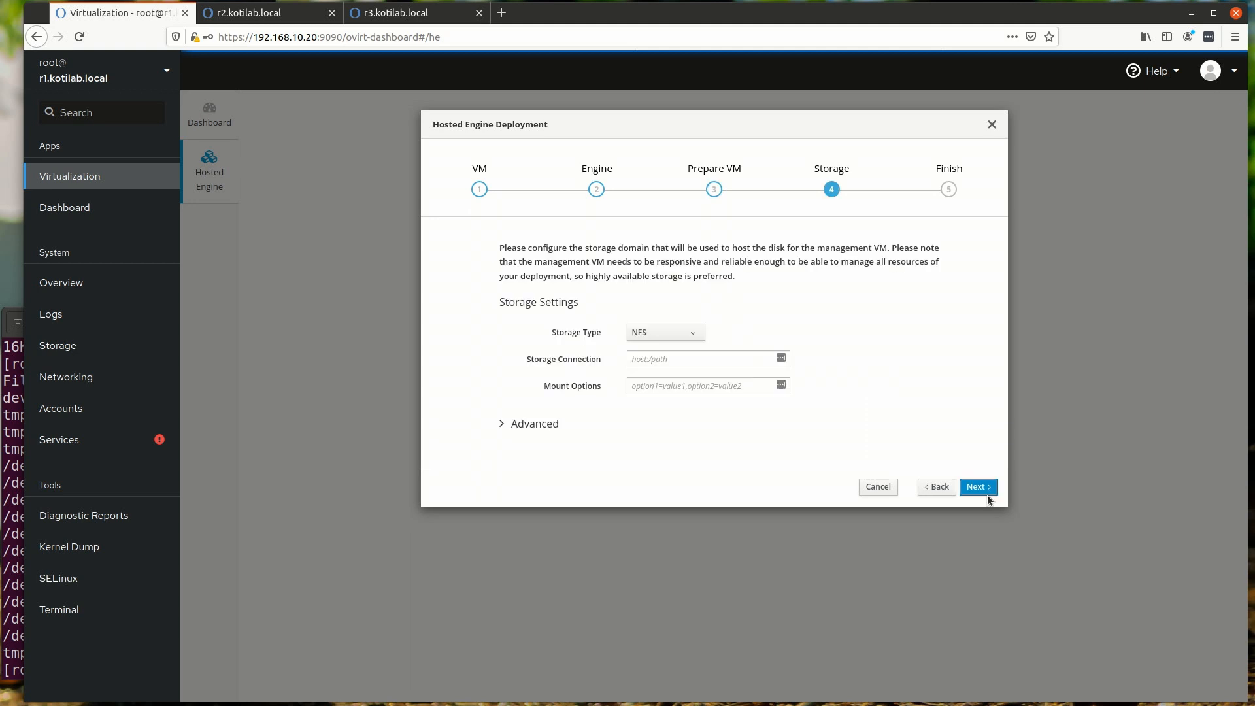
{"action": "left_click", "coordinate": [662, 331]}
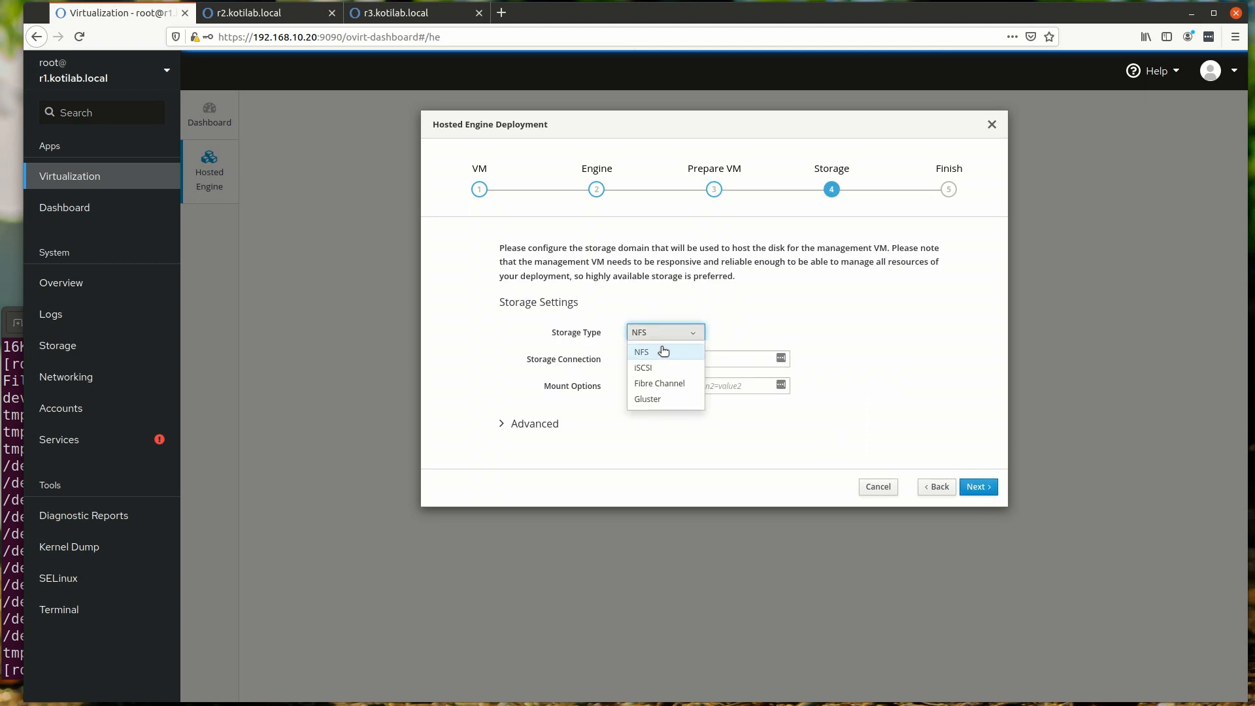
{"action": "left_click", "coordinate": [663, 399]}
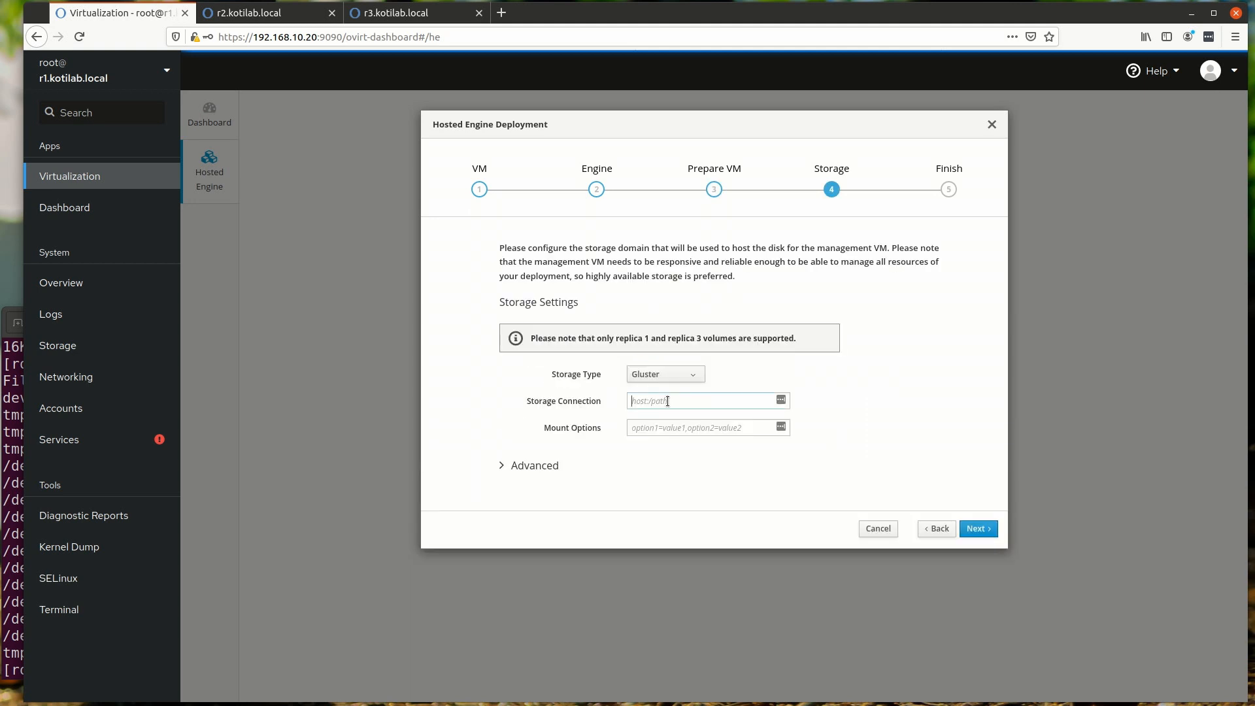
{"action": "left_click", "coordinate": [663, 400]}
{"action": "type", "text": "r1"}
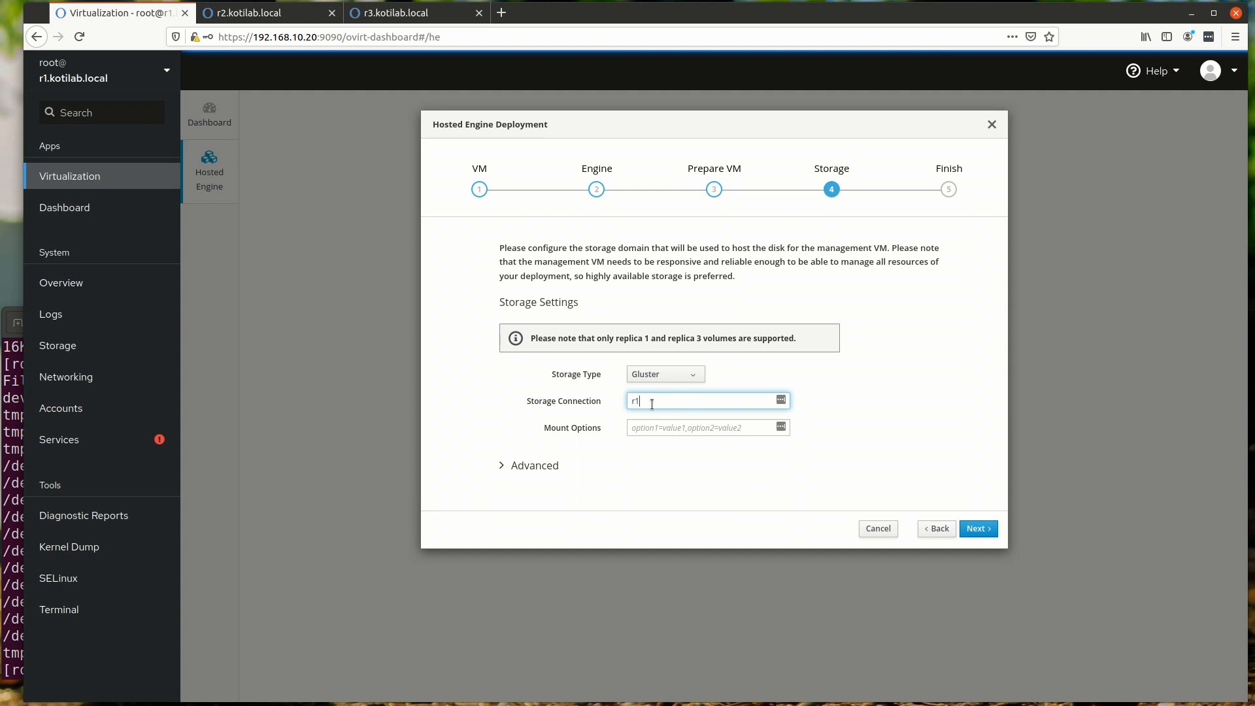
{"action": "type", "text": ".kotilab.local:/engine"}
{"action": "key", "text": "Tab"}
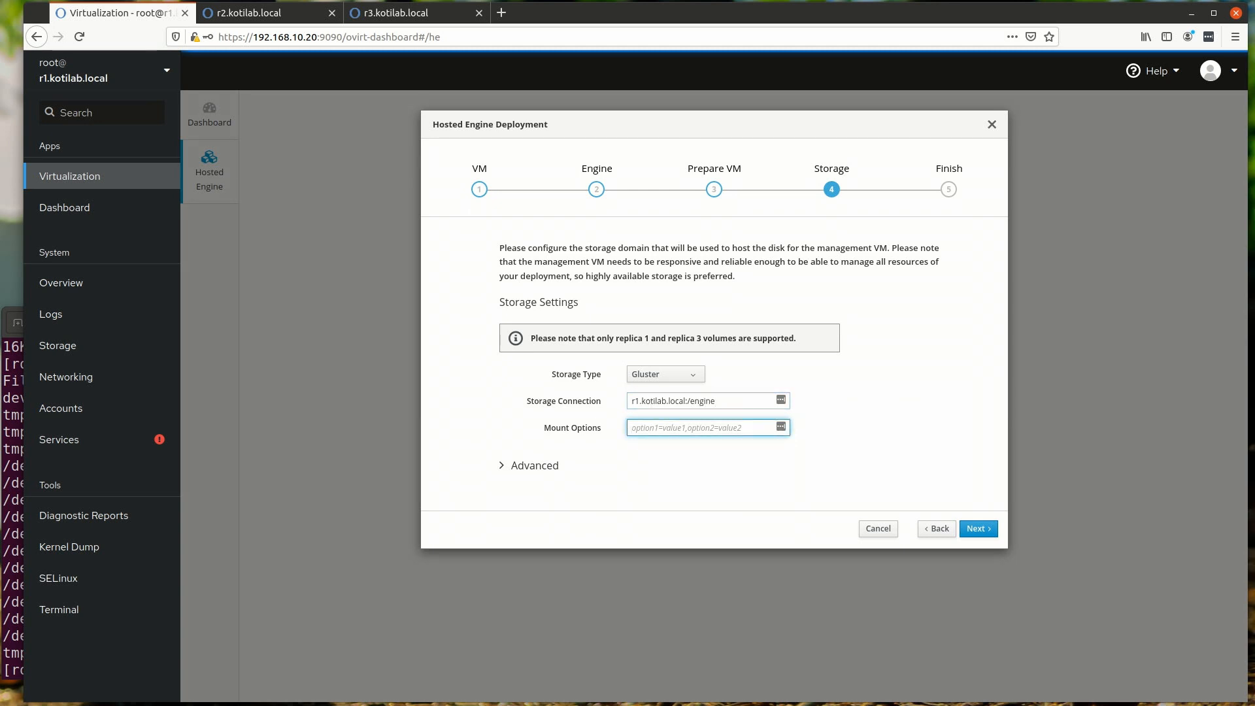
- Set the mount options to backup-volfile-servers=r2.kotilab.local:r3.kotilab.local and continue to the configuration review
{"action": "key", "text": "ctrl+v"}
{"action": "left_click", "coordinate": [763, 430]}
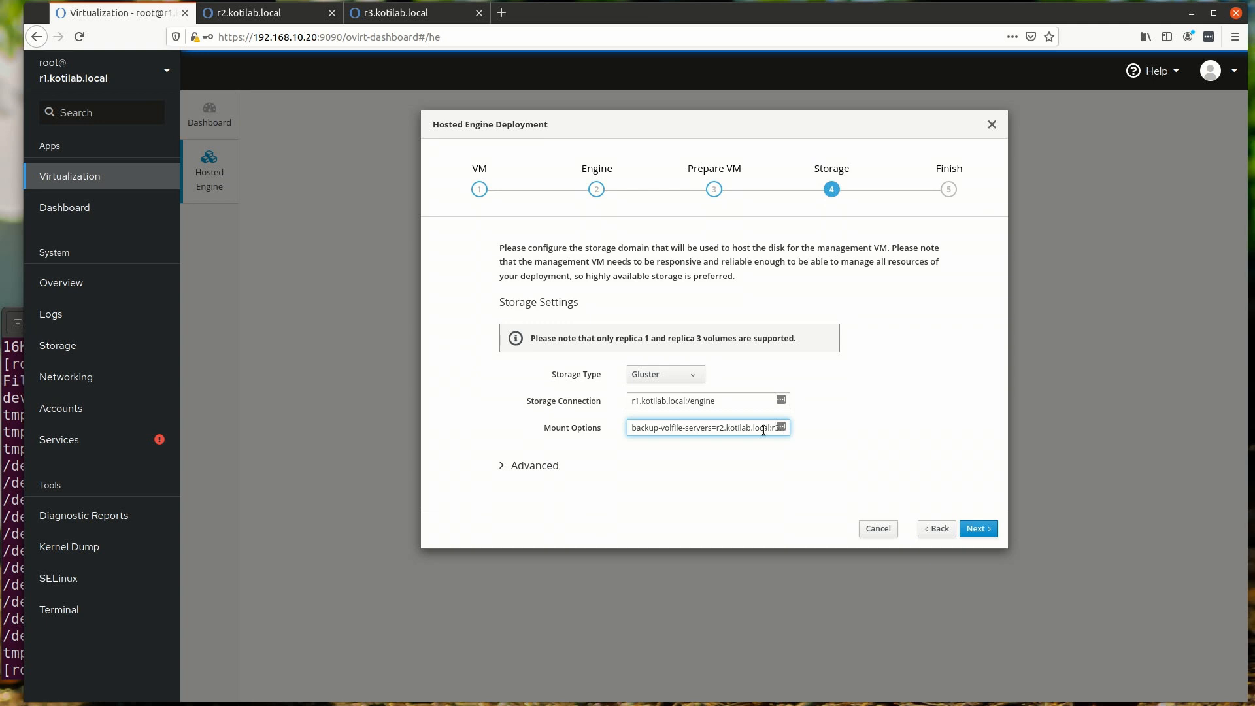
{"action": "type", "text": "3.kot"}
{"action": "type", "text": "ilab.local"}
{"action": "key", "text": "BackSpace"}
{"action": "key", "text": "BackSpace"}
{"action": "key", "text": "BackSpace"}
{"action": "key", "text": "BackSpace"}
{"action": "key", "text": "BackSpace"}
{"action": "key", "text": "BackSpace"}
{"action": "key", "text": "BackSpace"}
{"action": "key", "text": "BackSpace"}
{"action": "key", "text": "BackSpace"}
{"action": "key", "text": "BackSpace"}
{"action": "key", "text": "BackSpace"}
{"action": "key", "text": "BackSpace"}
{"action": "key", "text": "BackSpace"}
{"action": "key", "text": "BackSpace"}
{"action": "key", "text": "BackSpace"}
{"action": "key", "text": "BackSpace"}
{"action": "key", "text": "BackSpace"}
{"action": "key", "text": "BackSpace"}
{"action": "key", "text": "BackSpace"}
{"action": "key", "text": "BackSpace"}
{"action": "left_click", "coordinate": [980, 528]}
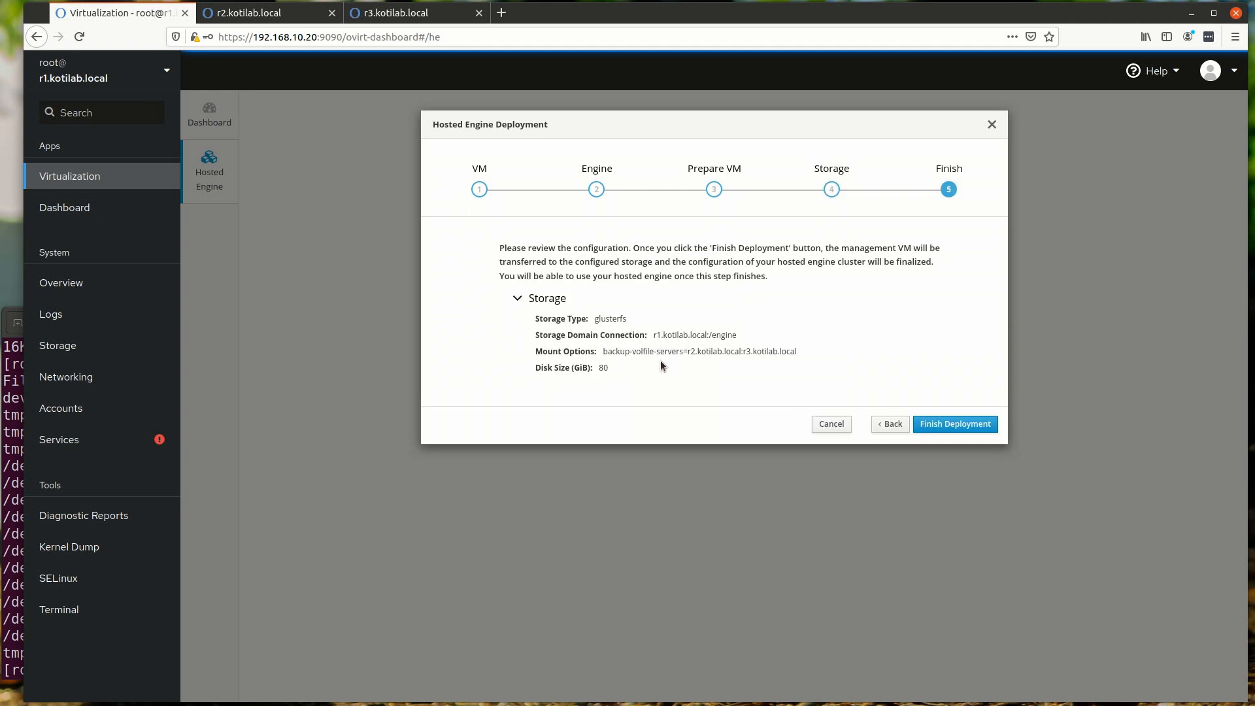
- Review the storage domain connection, then finish the hosted engine deployment and close the wizard
{"action": "left_click_drag", "start_coordinate": [666, 335], "coordinate": [678, 335]}
{"action": "left_click", "coordinate": [714, 335]}
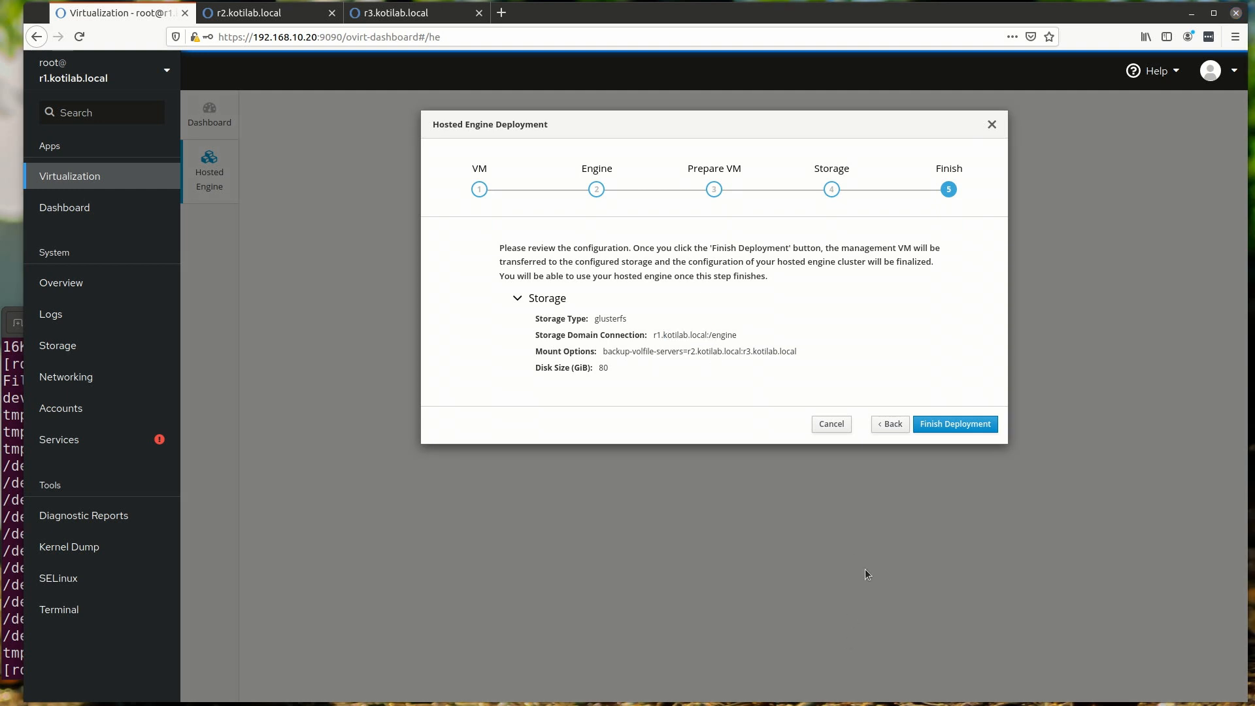
{"action": "left_click", "coordinate": [929, 425]}
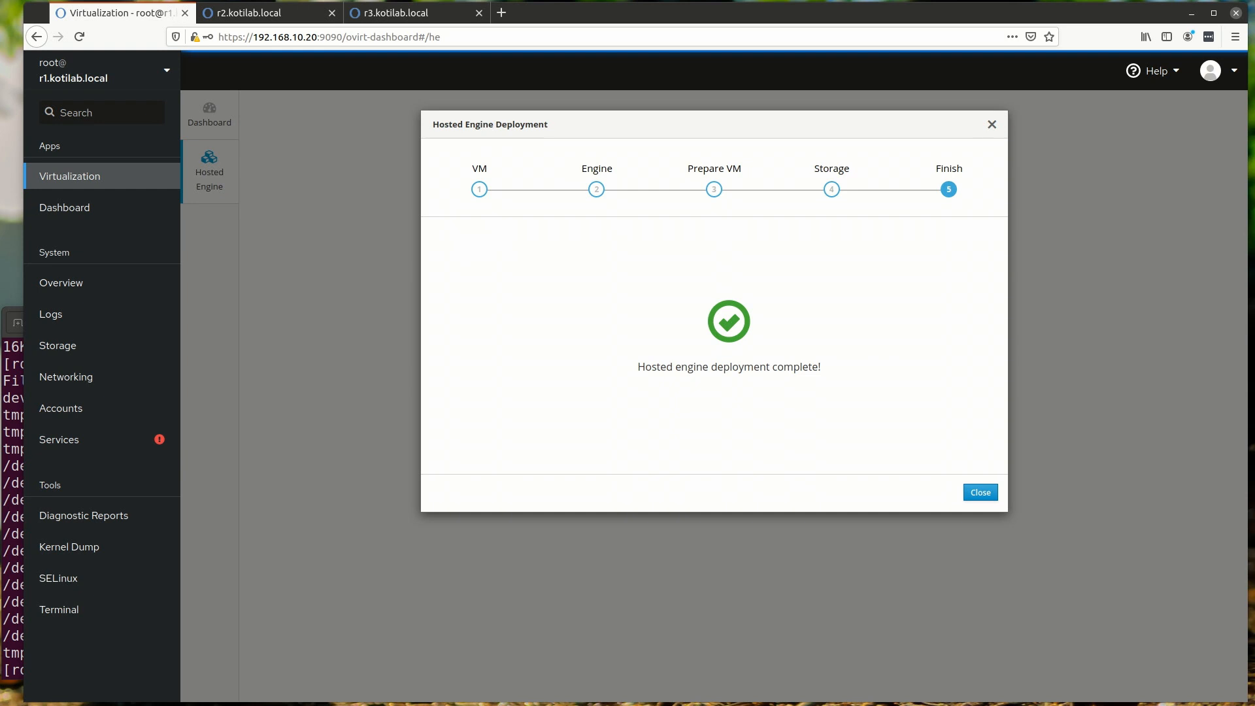
{"action": "left_click", "coordinate": [980, 495]}
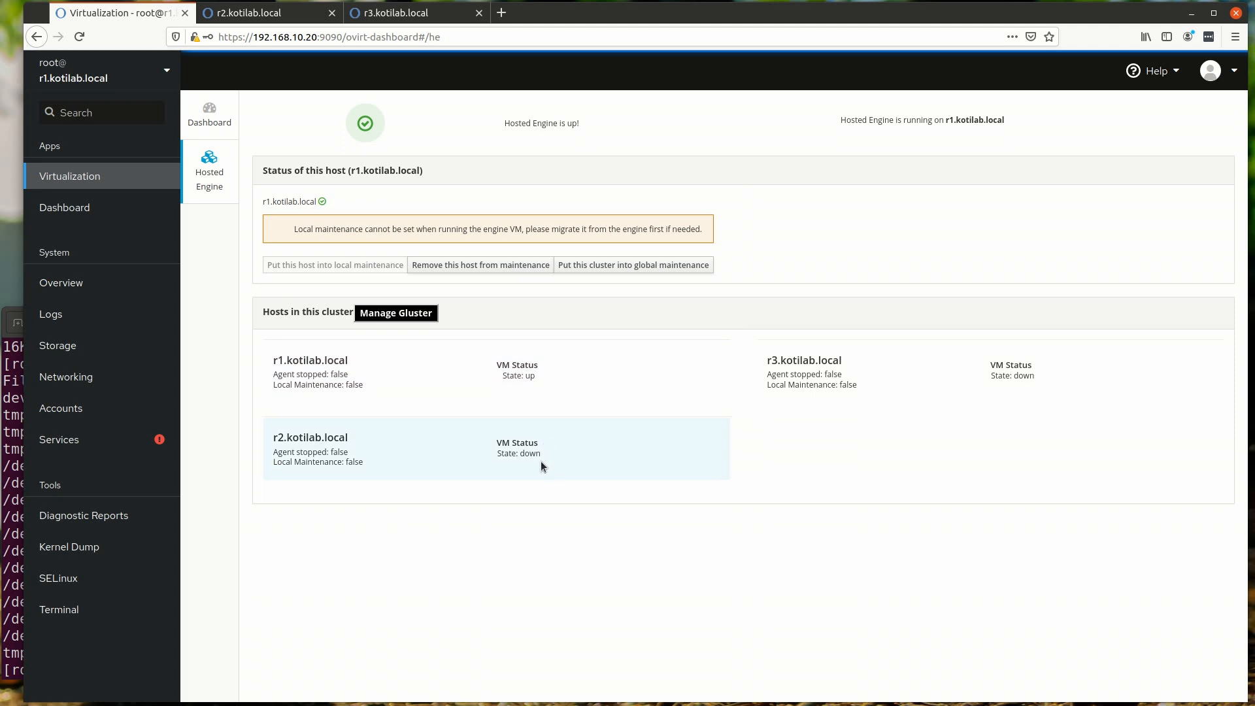
- Open Gluster management for the cluster and inspect the bricks of the engine and data volumes
{"action": "left_click", "coordinate": [410, 313]}
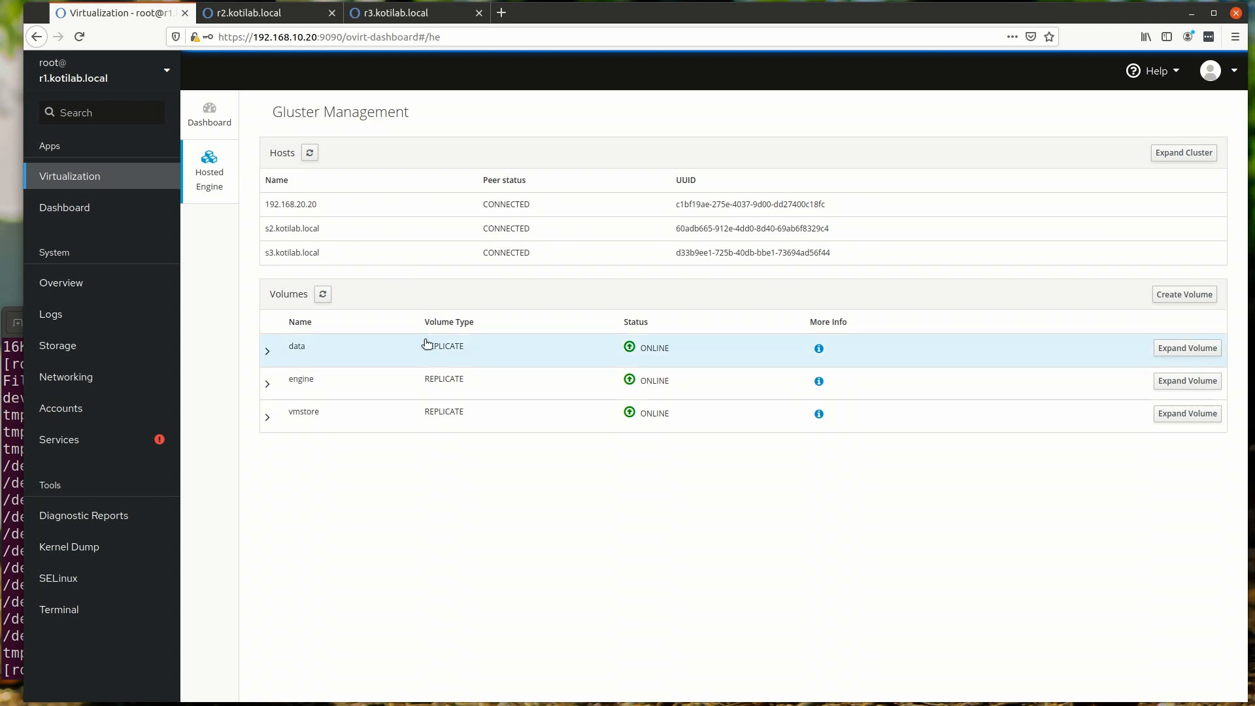
{"action": "left_click", "coordinate": [499, 391]}
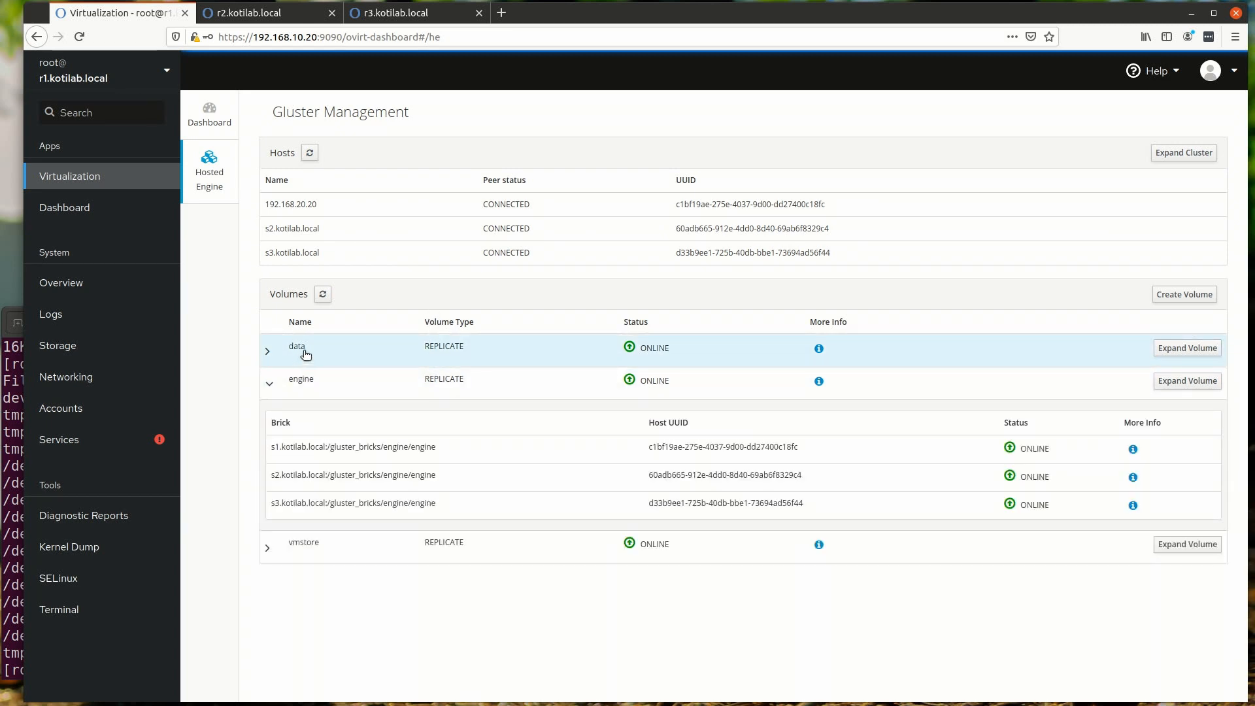
{"action": "left_click", "coordinate": [325, 354]}
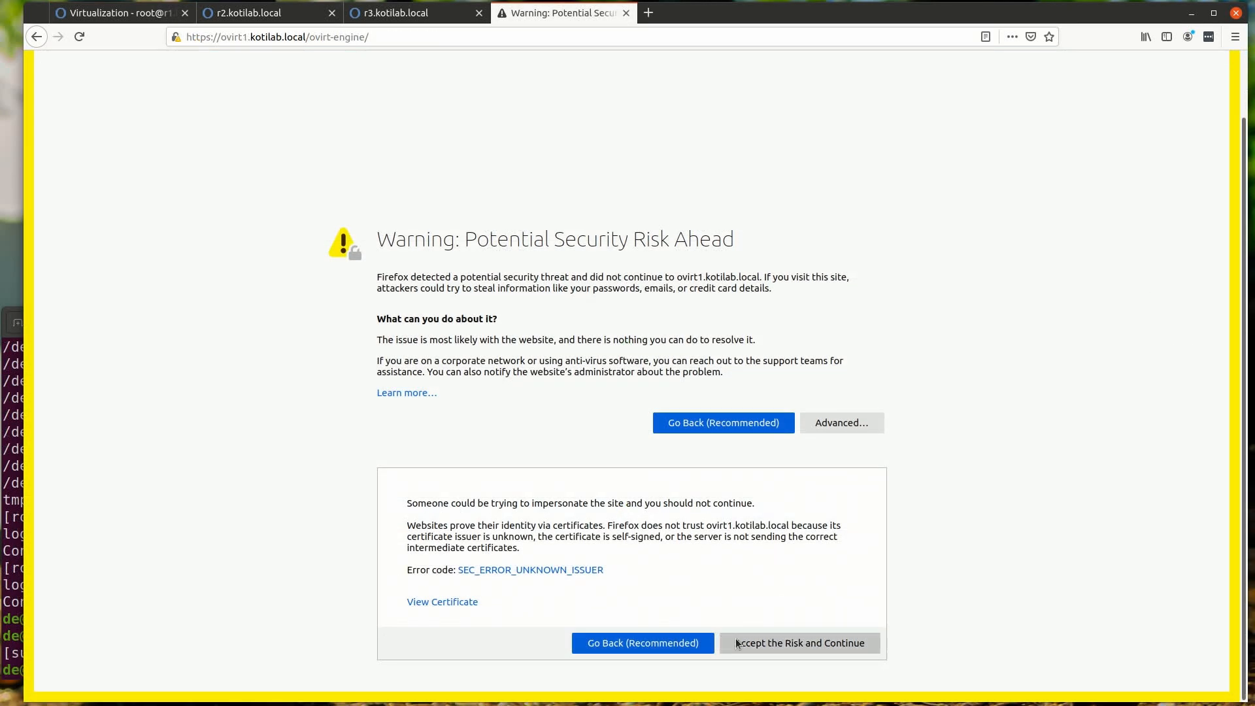
- Accept the certificate risk for ovirt1.kotilab.local and log in to the Administration Portal with the admin account's password
{"action": "left_click", "coordinate": [736, 643]}
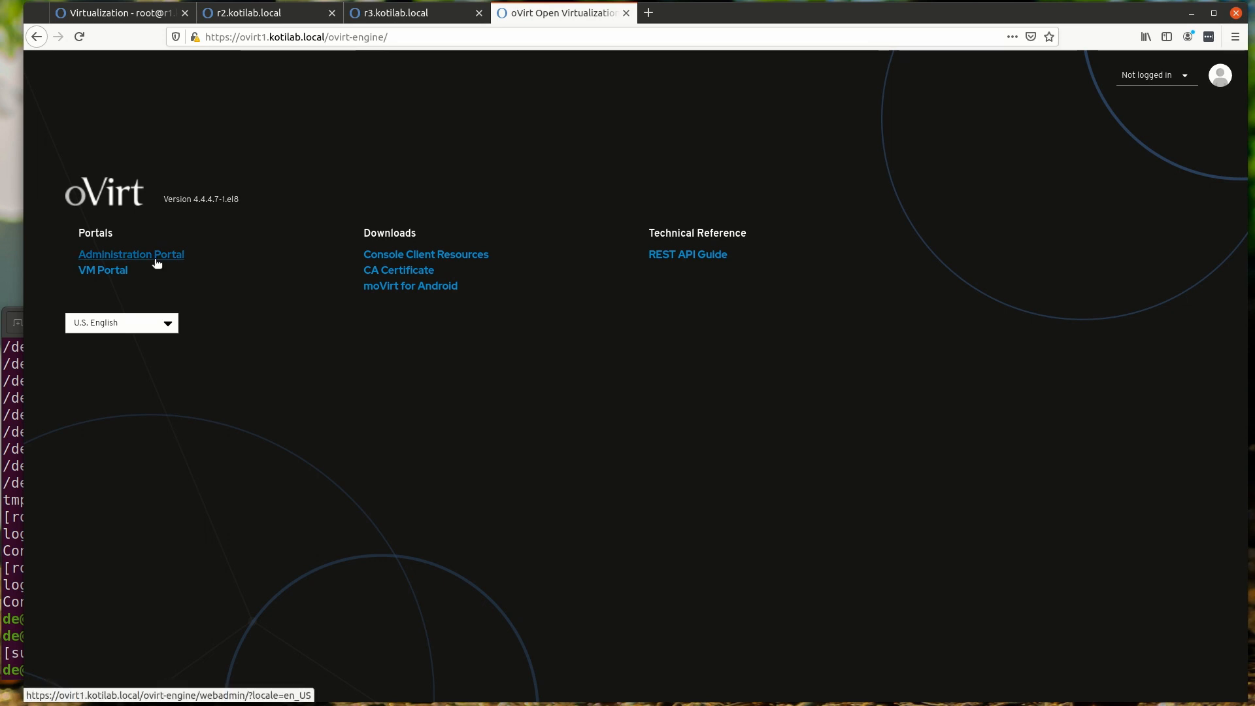
{"action": "left_click", "coordinate": [157, 262]}
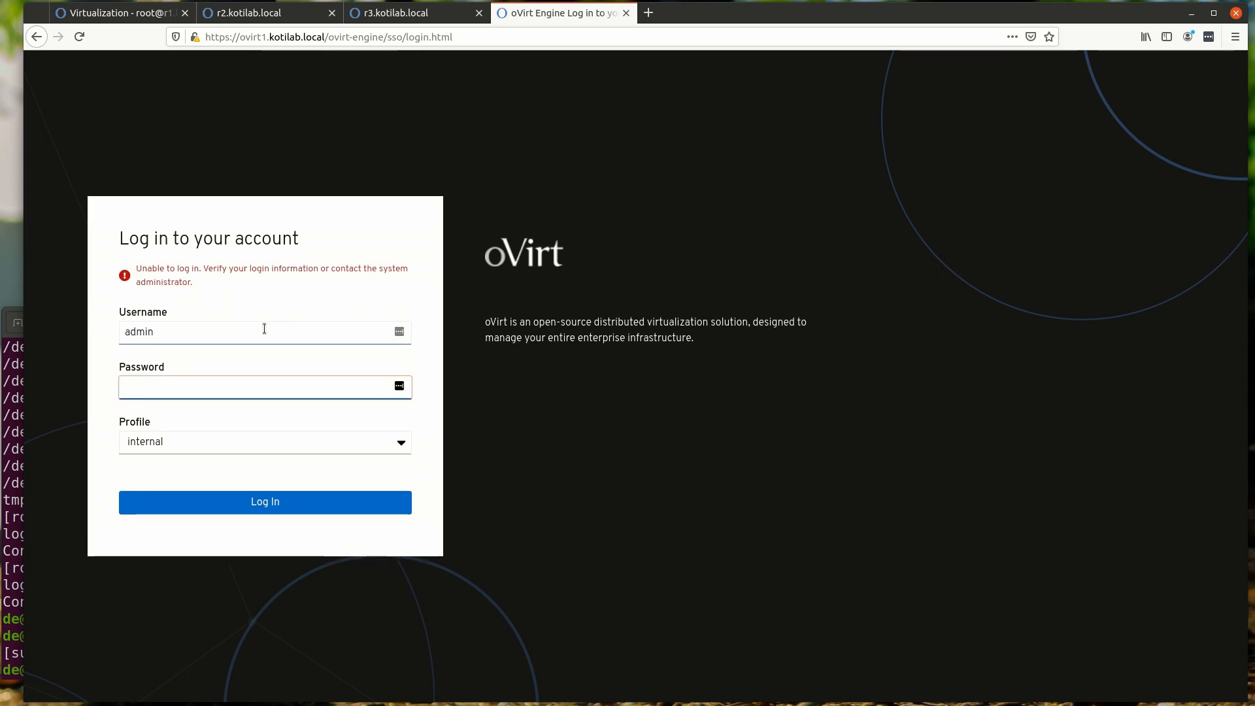
{"action": "type", "text": "••••••••"}
{"action": "key", "text": "Return"}
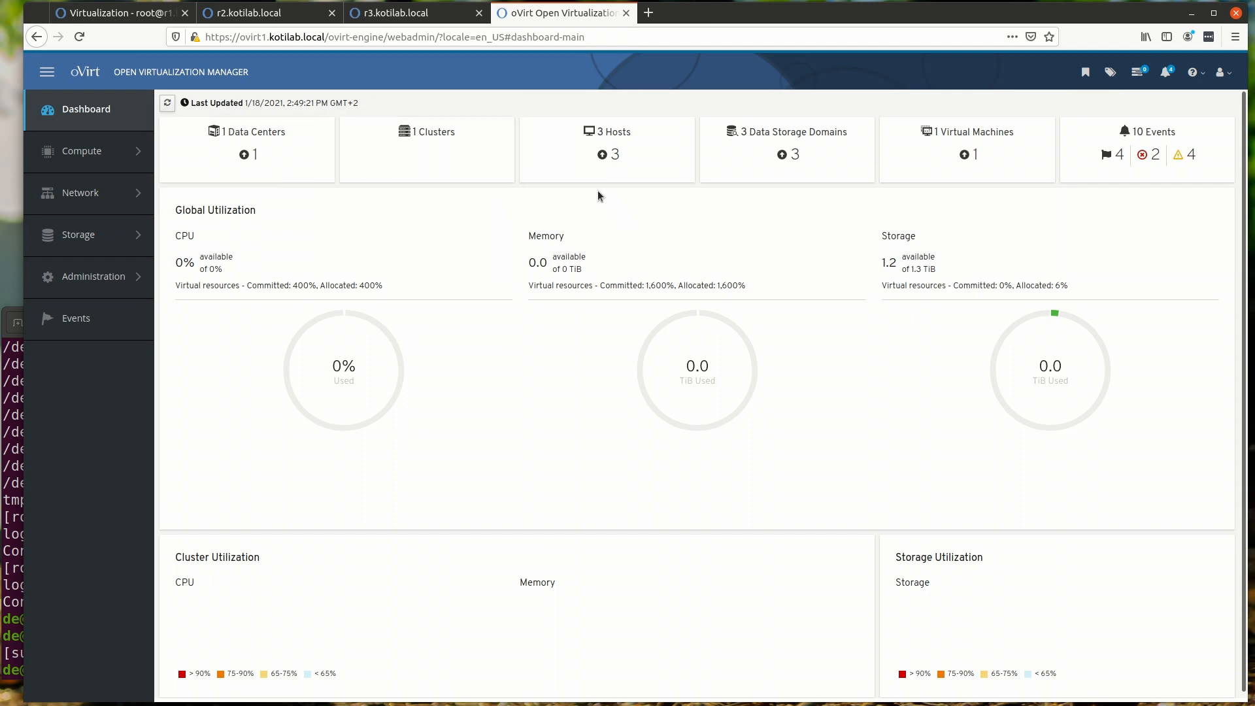
- Open the compute hosts list from the dashboard and check the status of the three hosts
{"action": "left_click", "coordinate": [609, 140]}
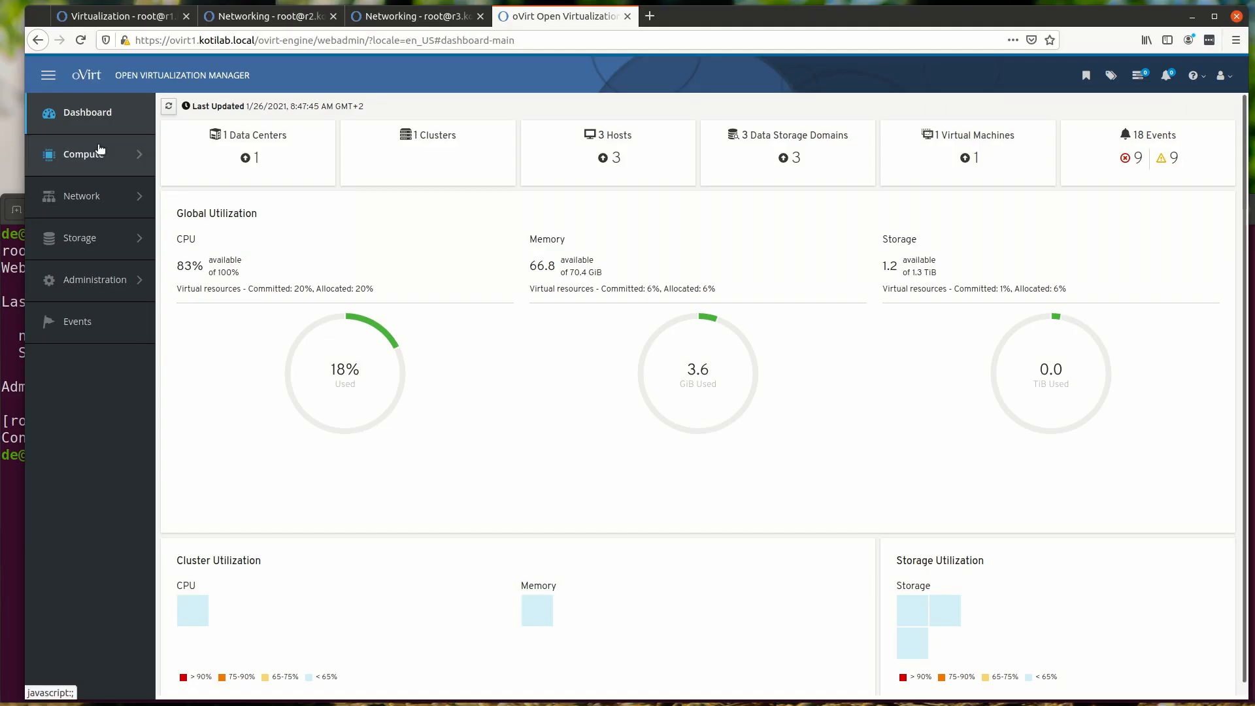
{"action": "mouse_move", "coordinate": [100, 150]}
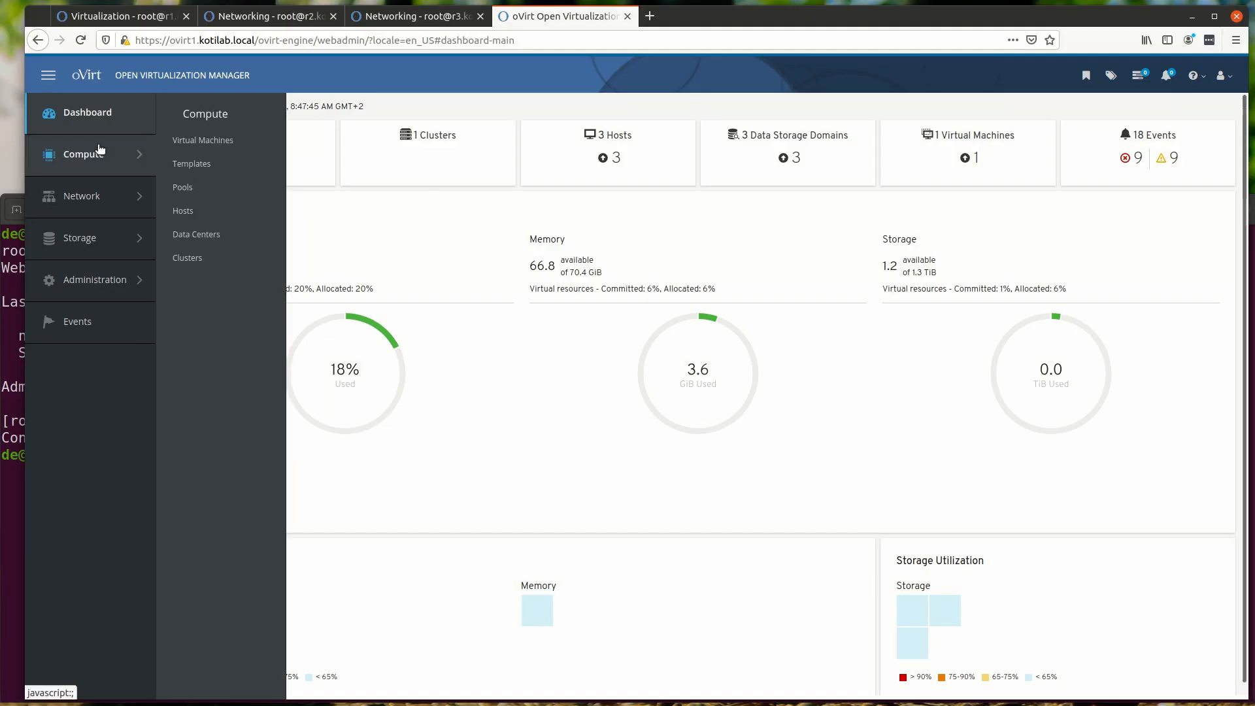
{"action": "left_click", "coordinate": [223, 210]}
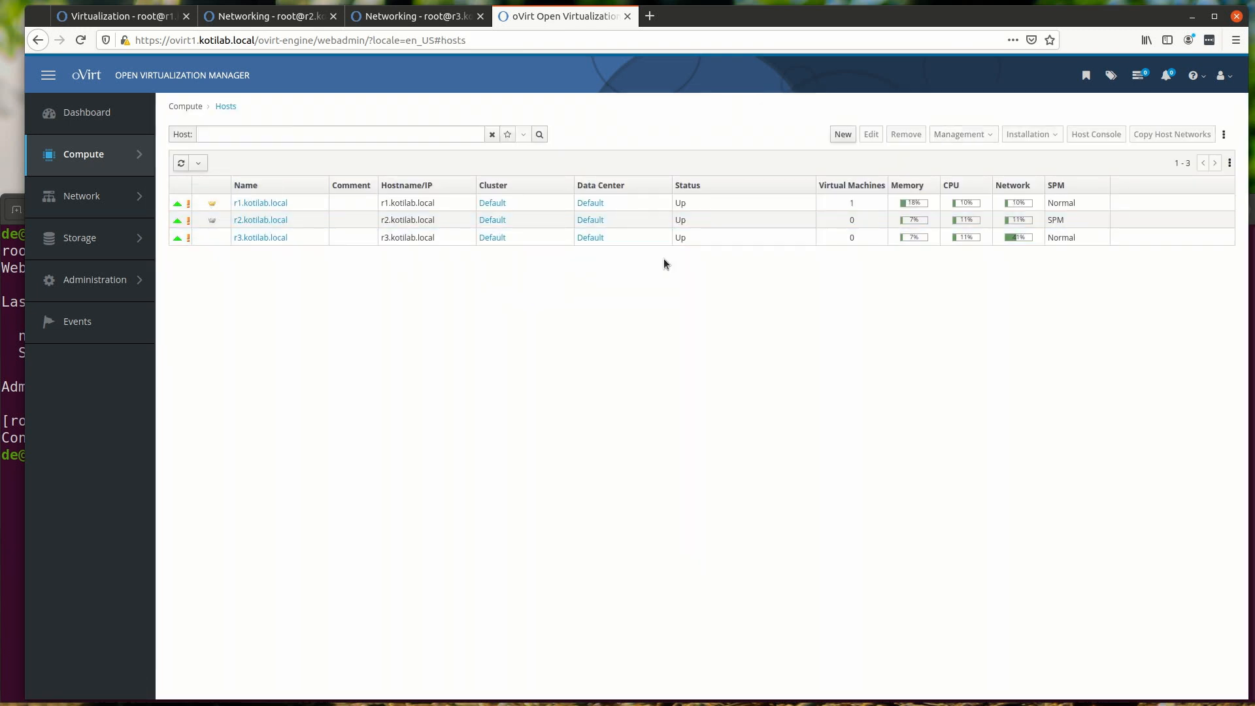
{"action": "left_click_drag", "start_coordinate": [693, 239], "coordinate": [673, 238]}
- Open the storage domains list and check the status of the domains
{"action": "mouse_move", "coordinate": [87, 202]}
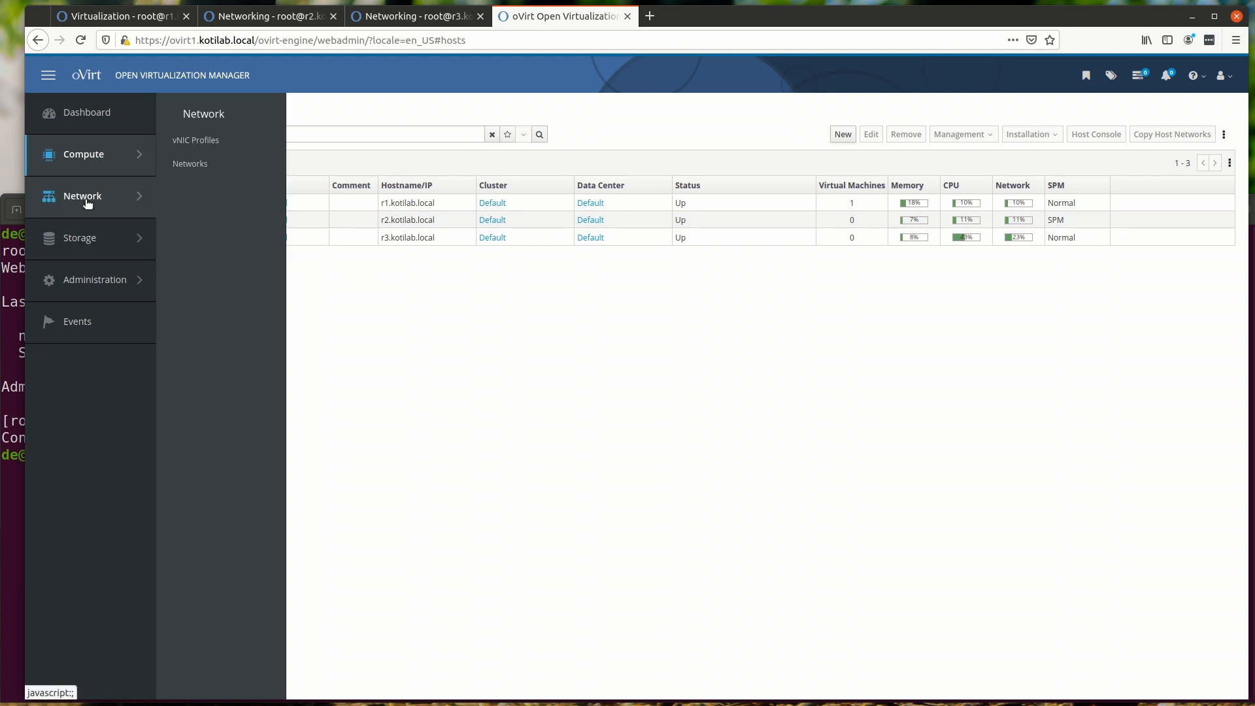
{"action": "mouse_move", "coordinate": [80, 244]}
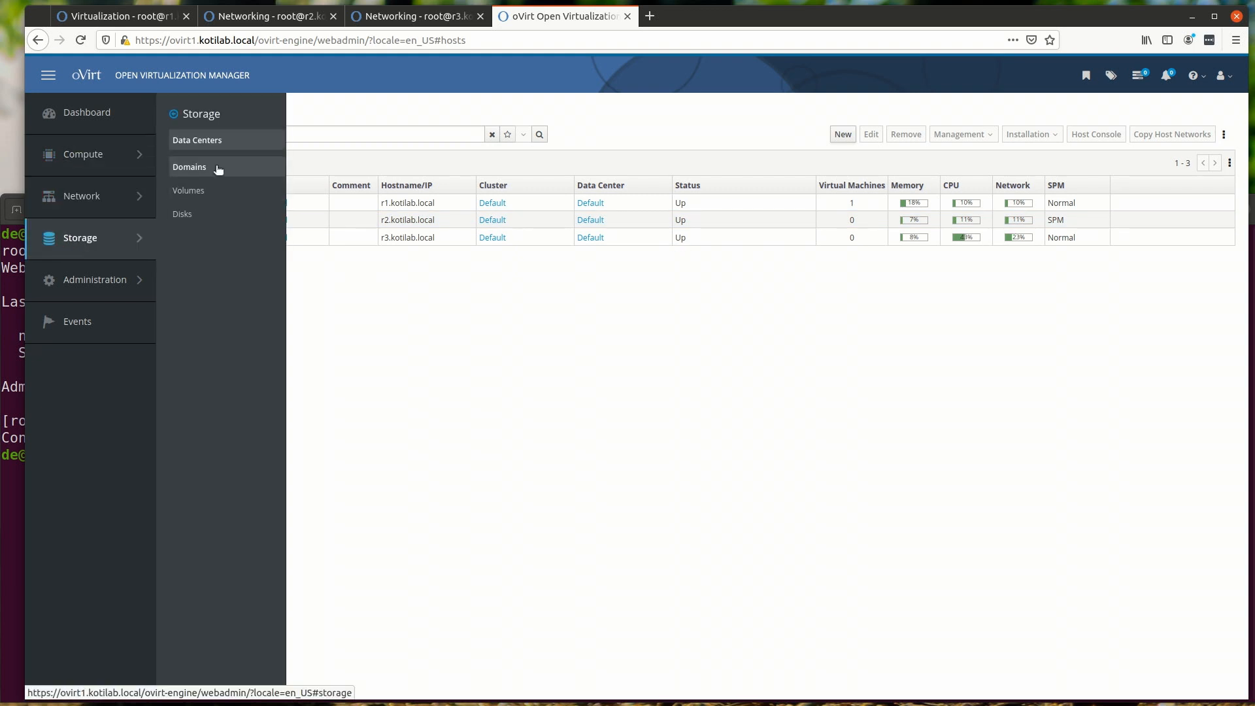
{"action": "left_click", "coordinate": [218, 170]}
- Create a logical network named VM-Migration in the Default data center, leaving its other settings at their defaults
{"action": "mouse_move", "coordinate": [83, 196]}
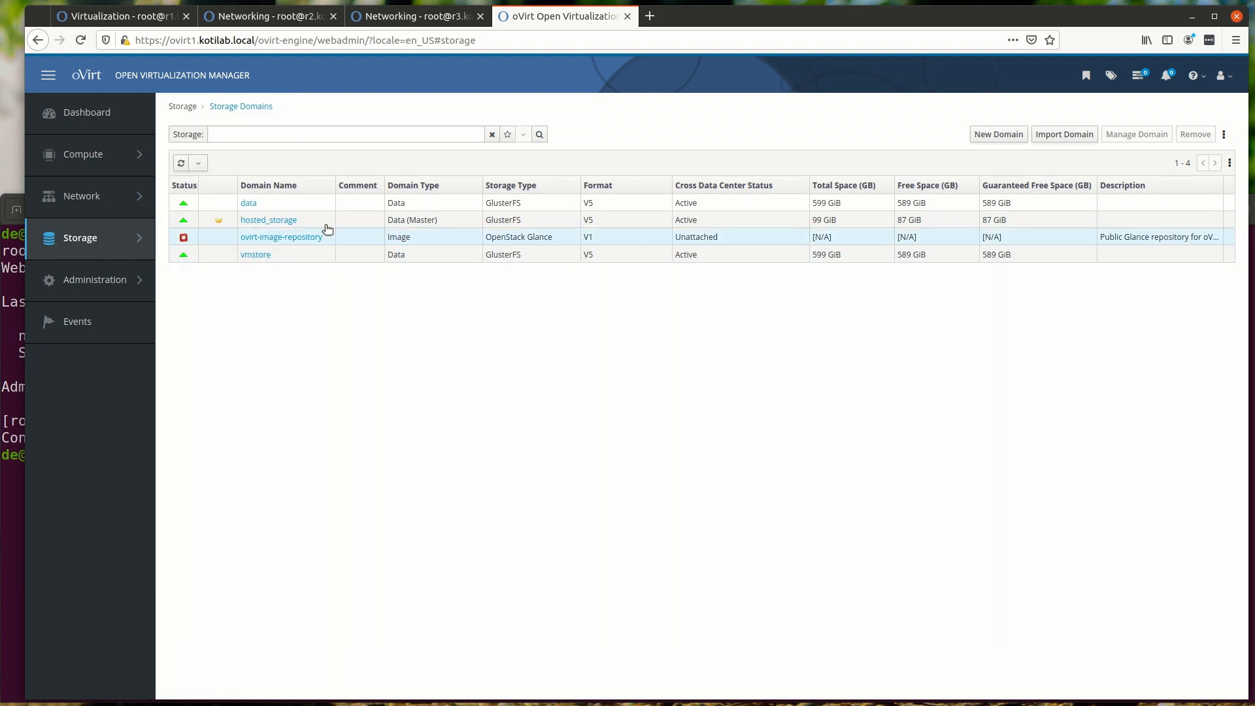
{"action": "mouse_move", "coordinate": [224, 224]}
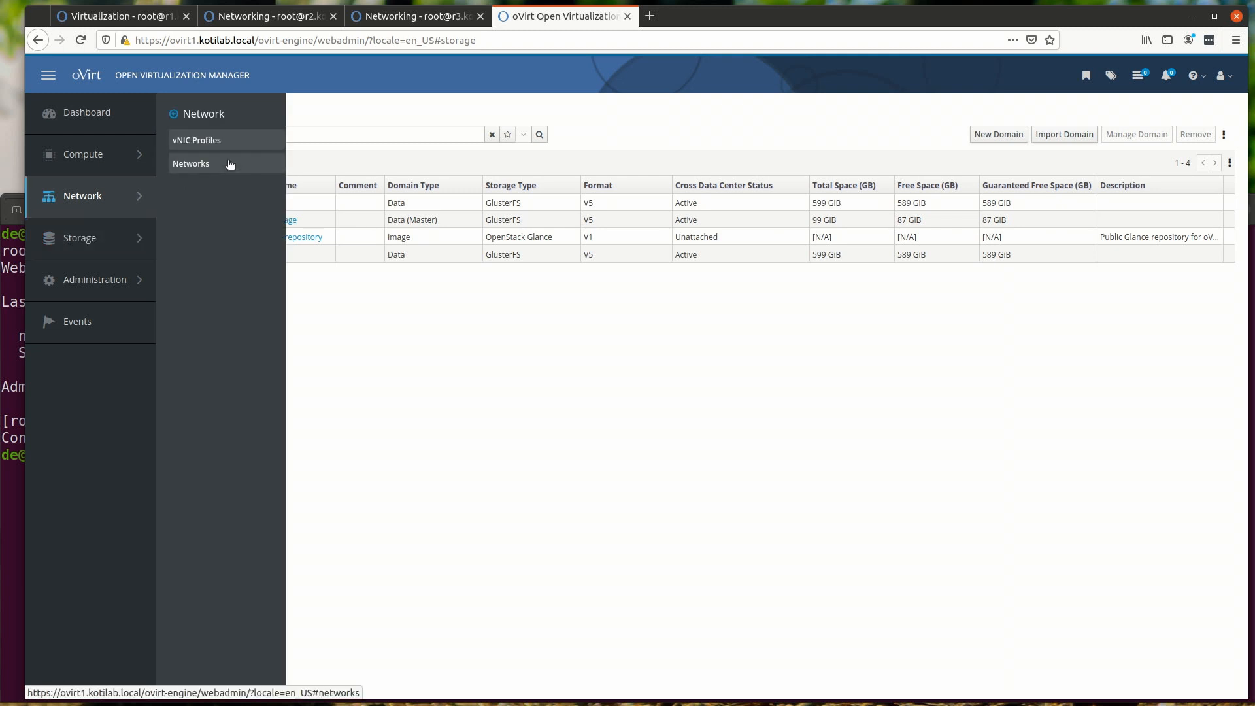
{"action": "left_click", "coordinate": [205, 169]}
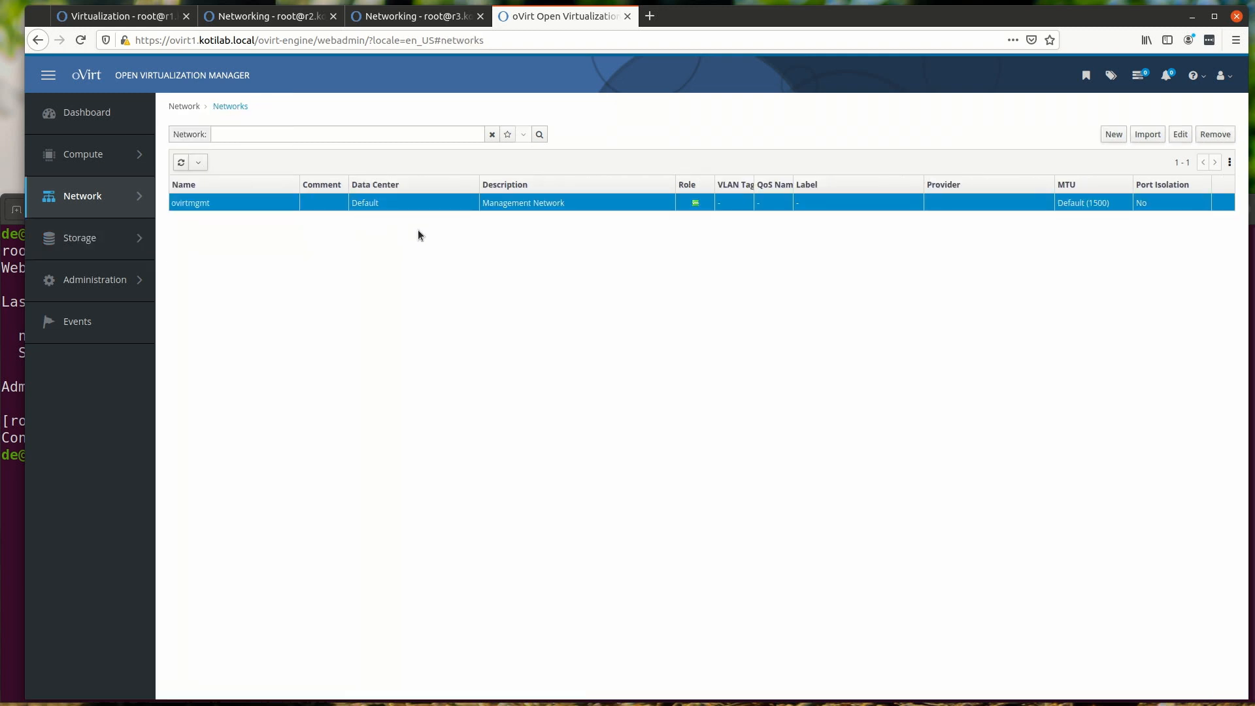
{"action": "left_click", "coordinate": [1114, 134]}
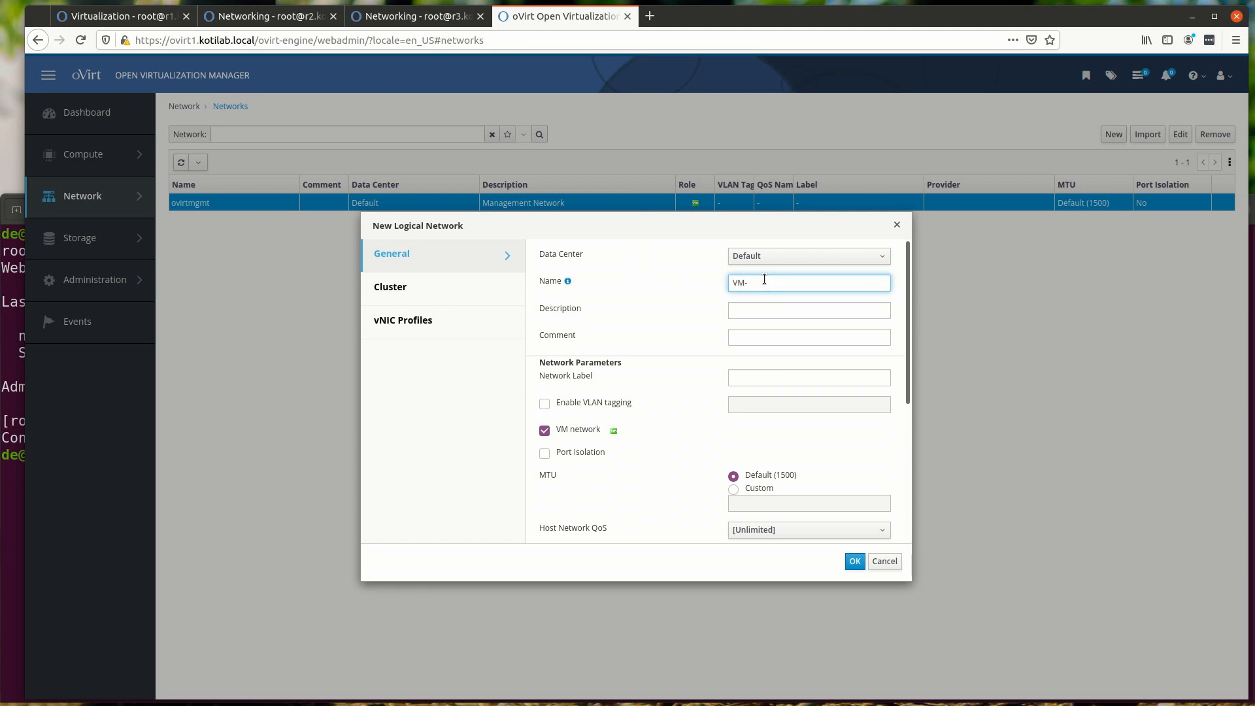
{"action": "type", "text": "VM-Migration"}
{"action": "scroll", "coordinate": [813, 449], "scroll_direction": "down", "scroll_amount": 2}
{"action": "scroll", "coordinate": [799, 421], "scroll_direction": "down", "scroll_amount": 2}
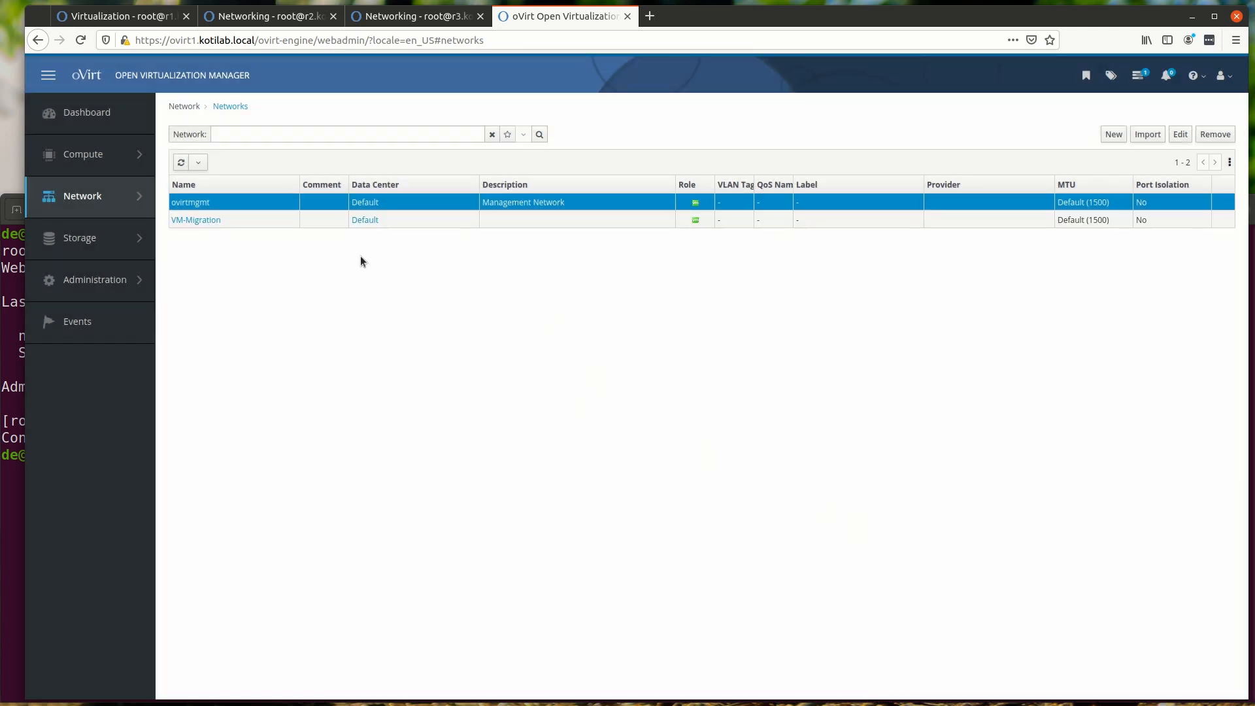
- Open the network interfaces of host r3.kotilab.local and assign the VM-Migration network to interface enp5s0
{"action": "mouse_move", "coordinate": [97, 166]}
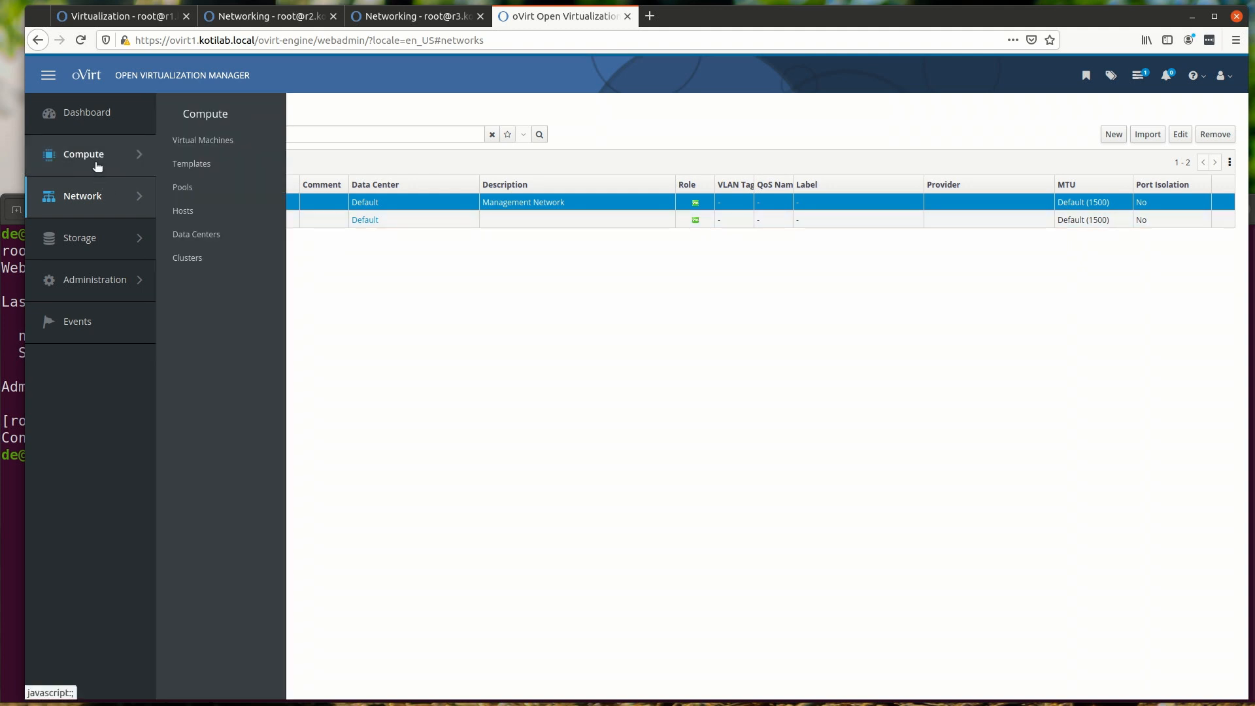
{"action": "left_click", "coordinate": [175, 210]}
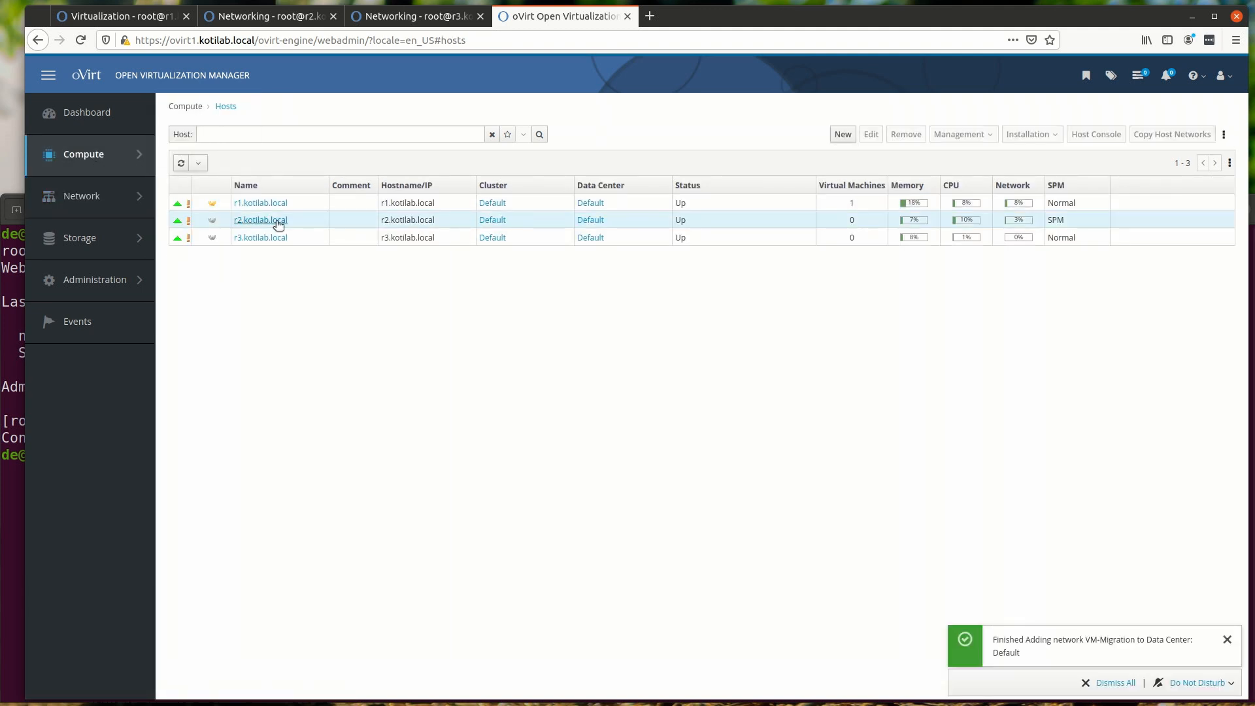
{"action": "left_click", "coordinate": [260, 238]}
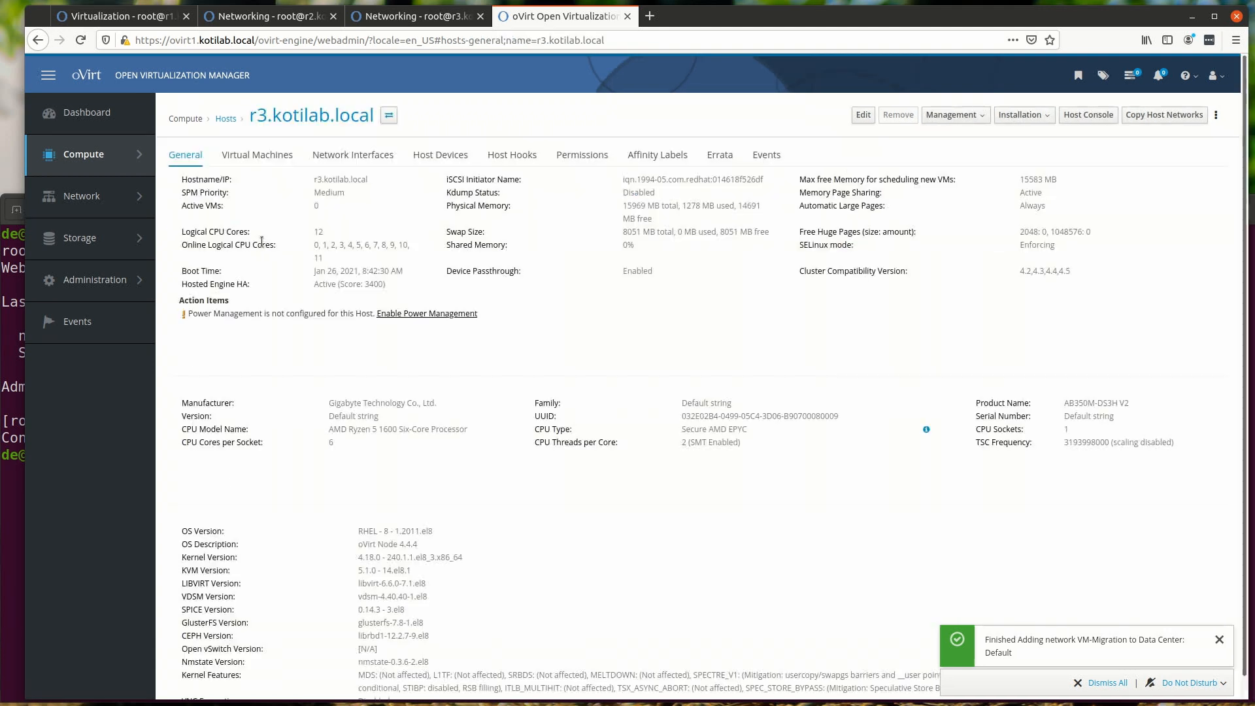
{"action": "left_click", "coordinate": [363, 155]}
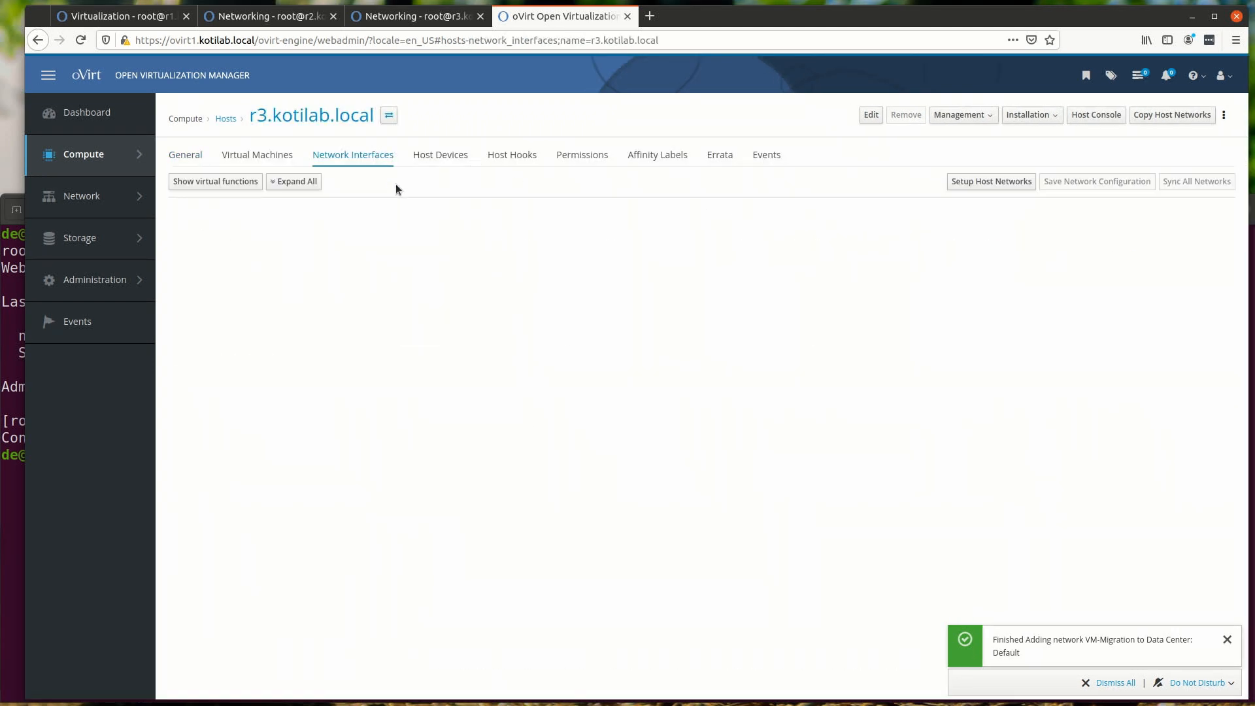
{"action": "left_click", "coordinate": [265, 360]}
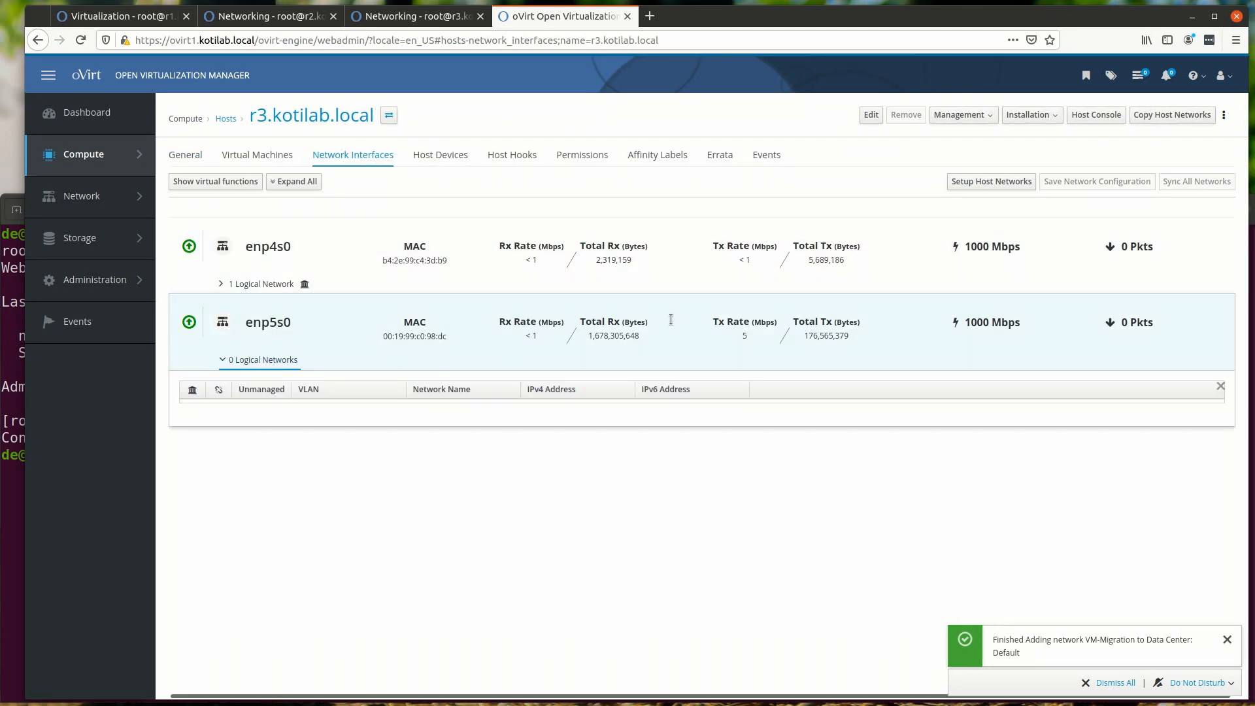
{"action": "left_click", "coordinate": [1007, 183]}
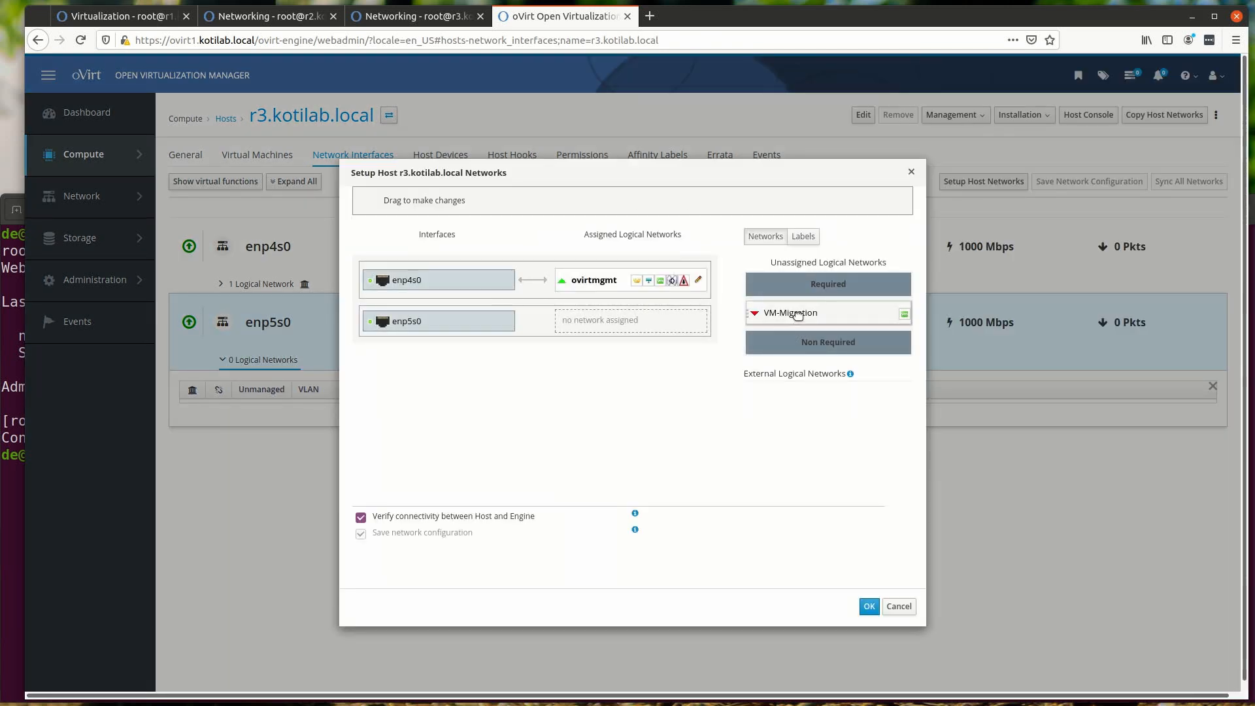
{"action": "left_click_drag", "start_coordinate": [798, 315], "coordinate": [591, 325]}
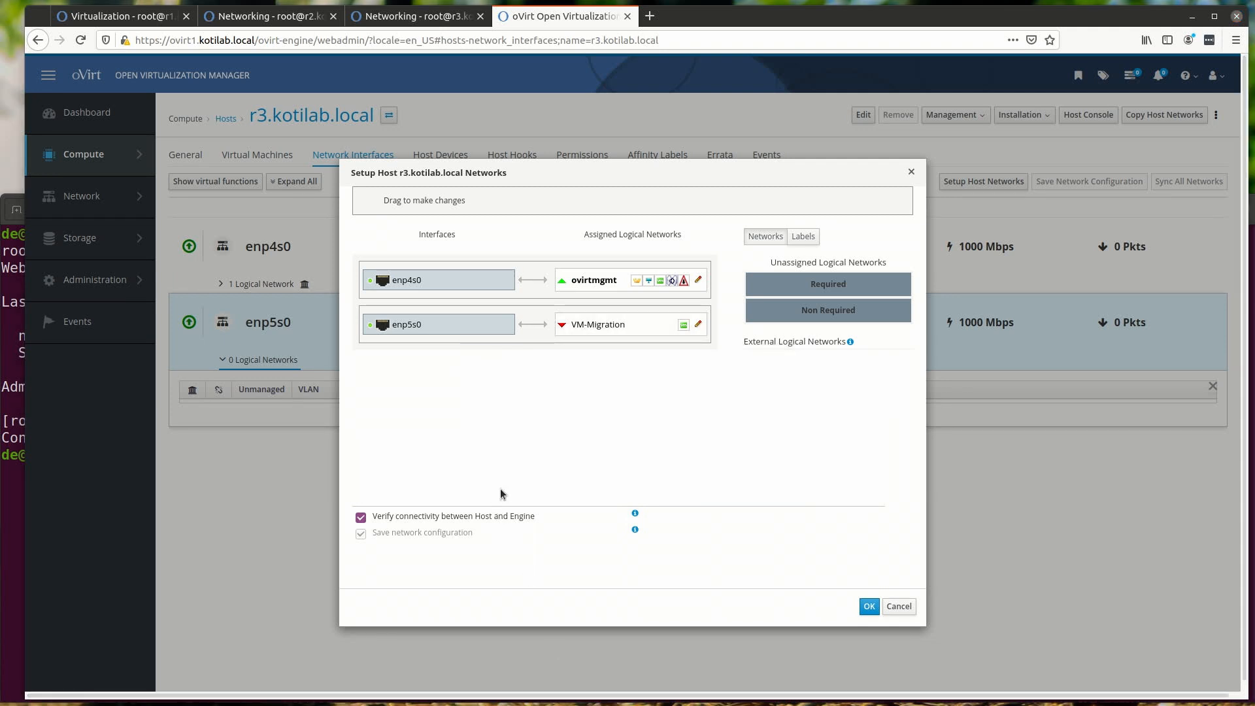
- Give VM-Migration on r3.kotilab.local the static IPv4 address 192.168.20.22 with routing prefix 24 and apply the host network setup
{"action": "left_click", "coordinate": [699, 324]}
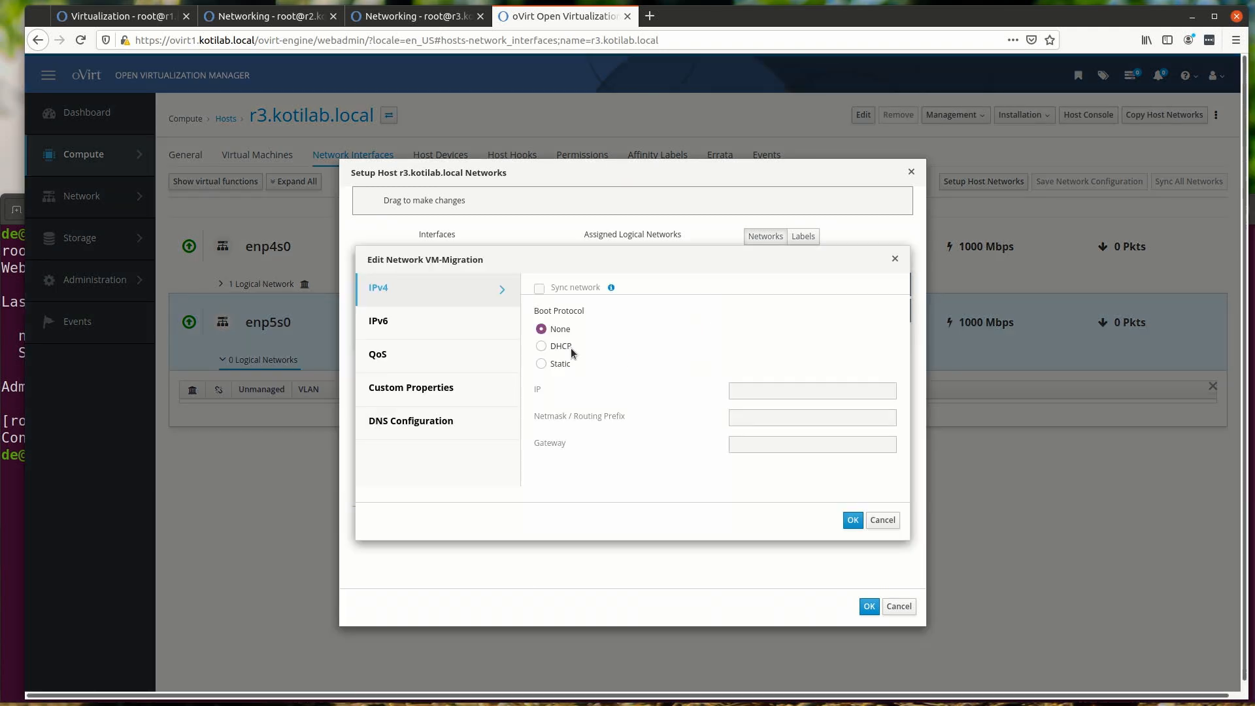
{"action": "left_click", "coordinate": [571, 369]}
{"action": "left_click", "coordinate": [745, 396]}
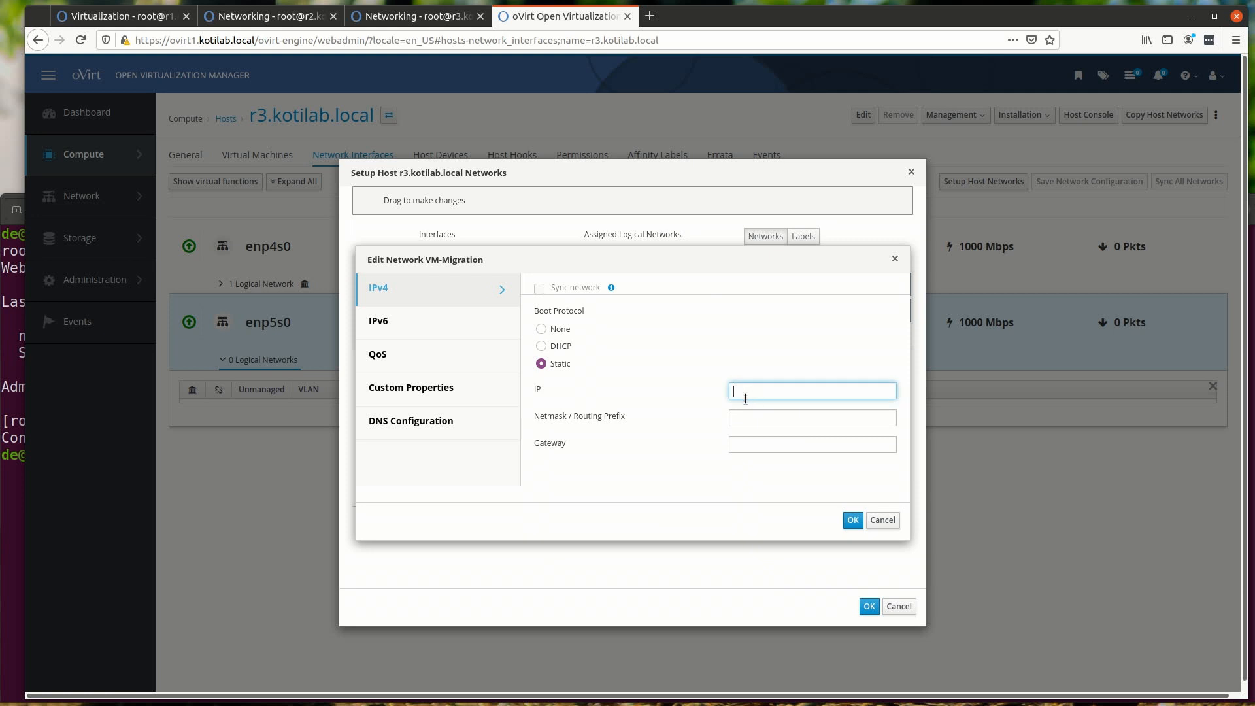
{"action": "type", "text": "192.168.20.22"}
{"action": "left_click", "coordinate": [764, 420]}
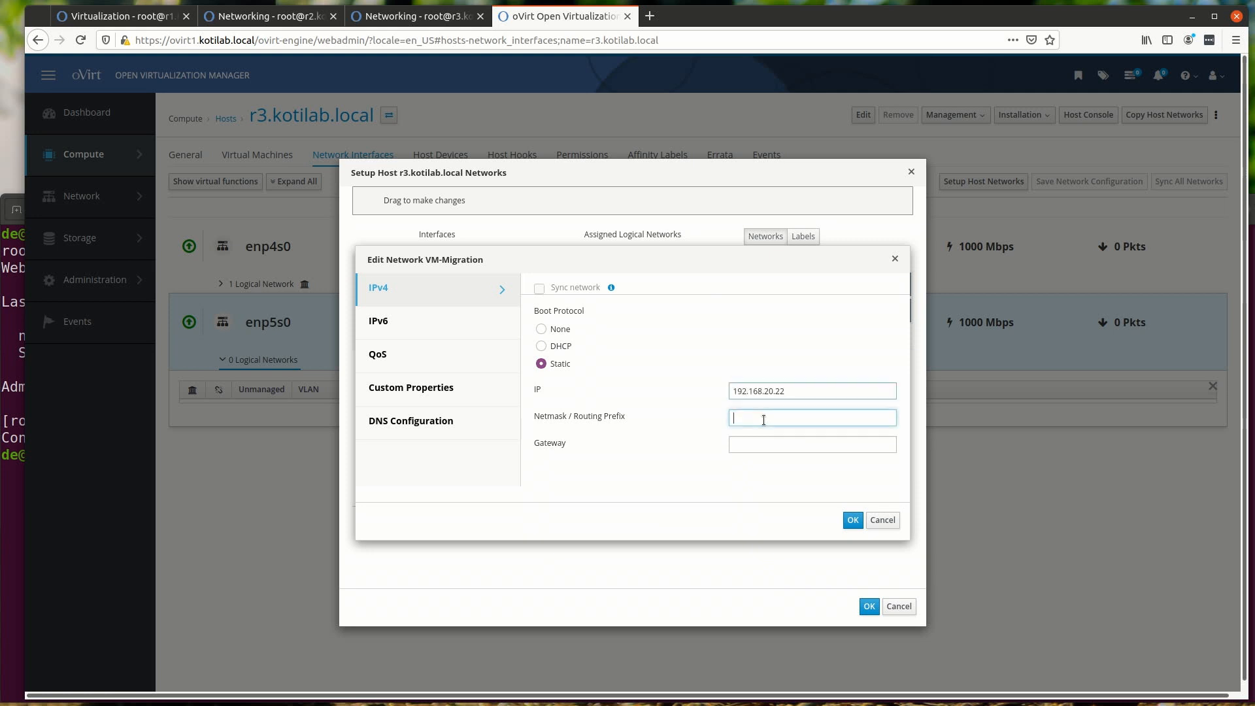
{"action": "type", "text": "24"}
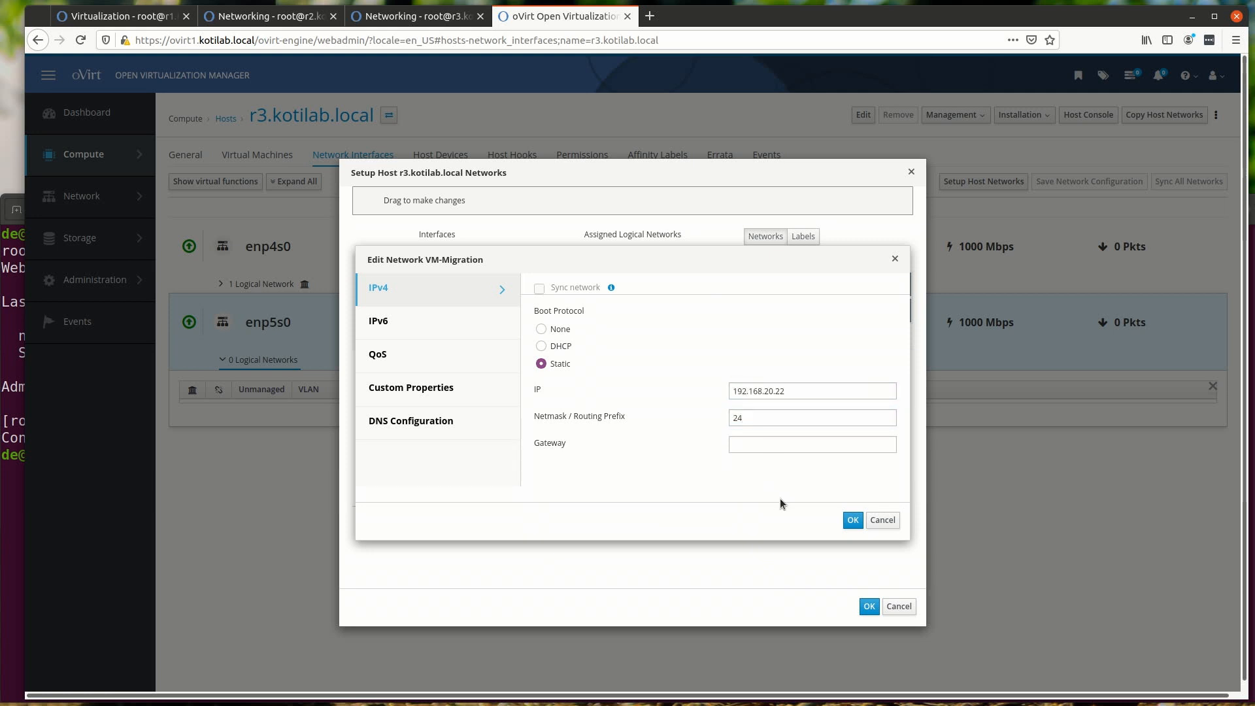
{"action": "left_click", "coordinate": [852, 519]}
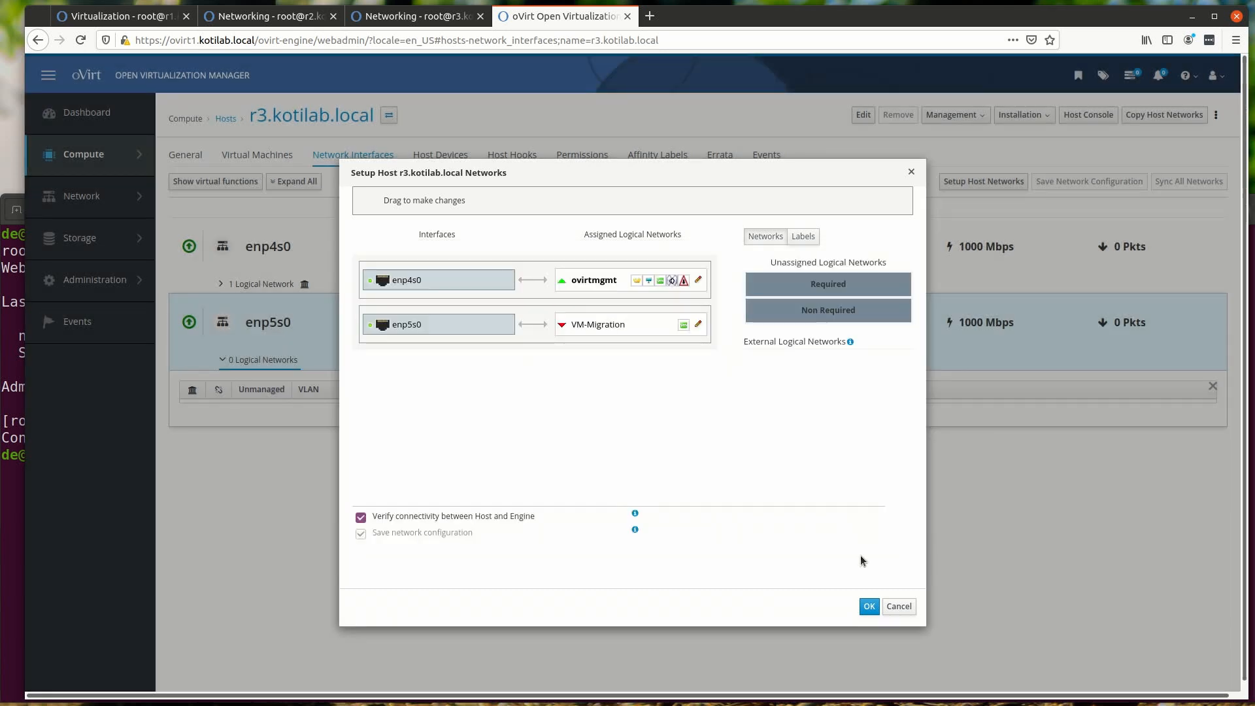
{"action": "mouse_move", "coordinate": [561, 327]}
{"action": "left_click", "coordinate": [870, 607]}
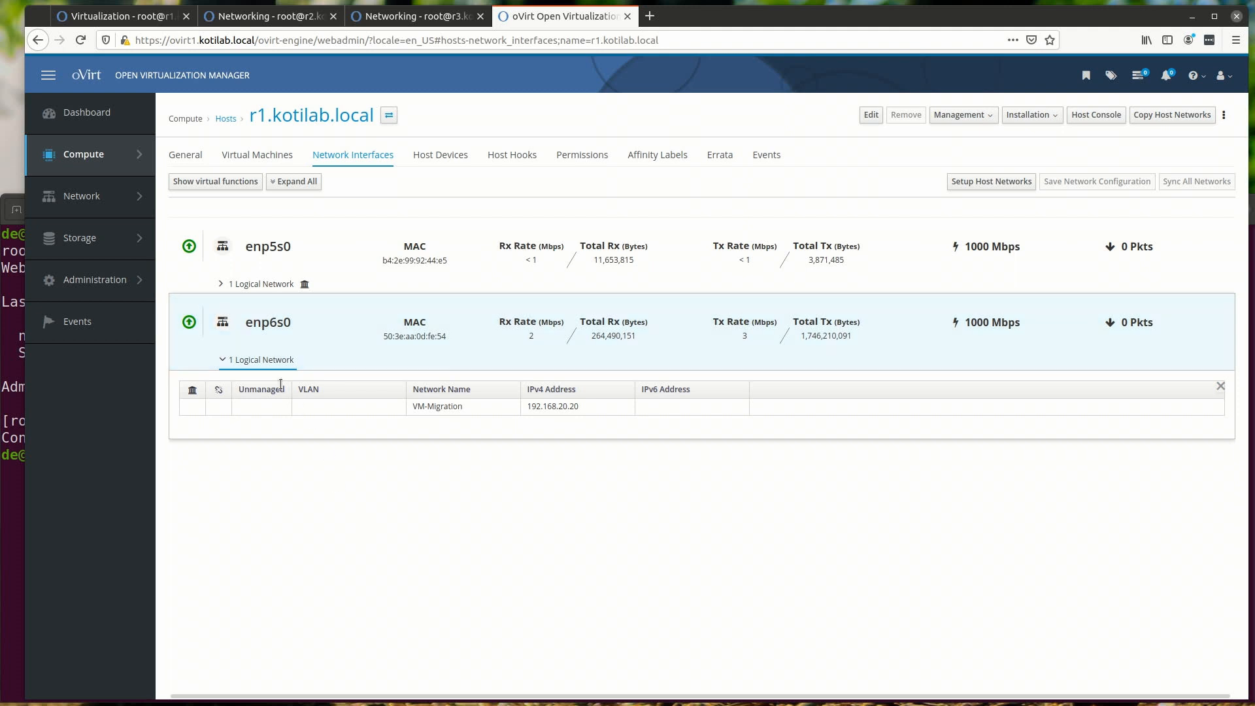
- Set the VM-Migration network as the migration network and Gluster network of the Default cluster
{"action": "left_click", "coordinate": [226, 119]}
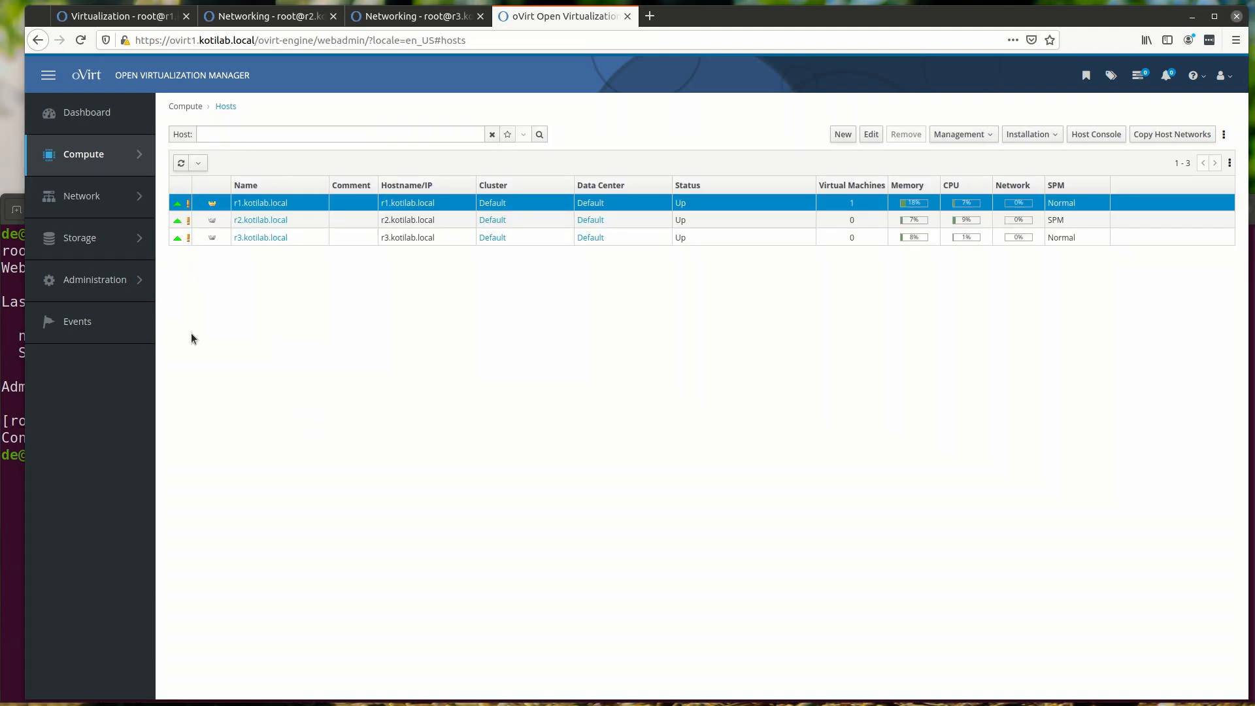
{"action": "mouse_move", "coordinate": [110, 238]}
{"action": "mouse_move", "coordinate": [103, 202]}
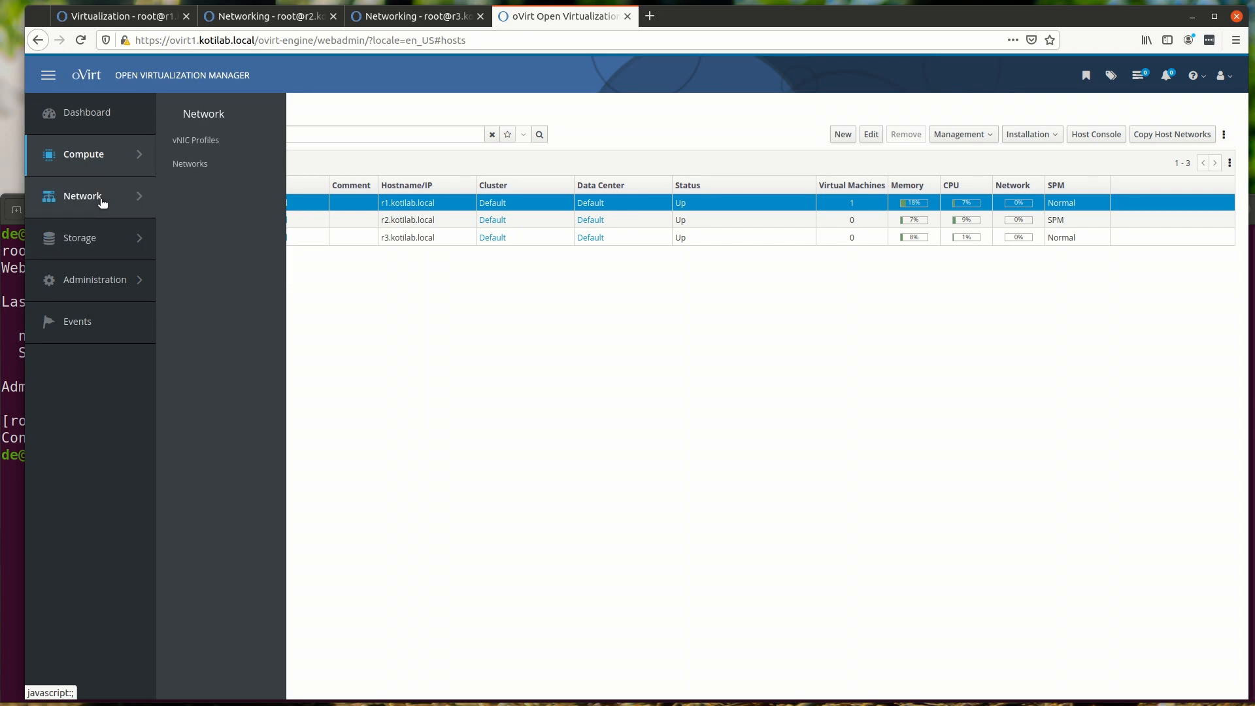
{"action": "left_click", "coordinate": [200, 172]}
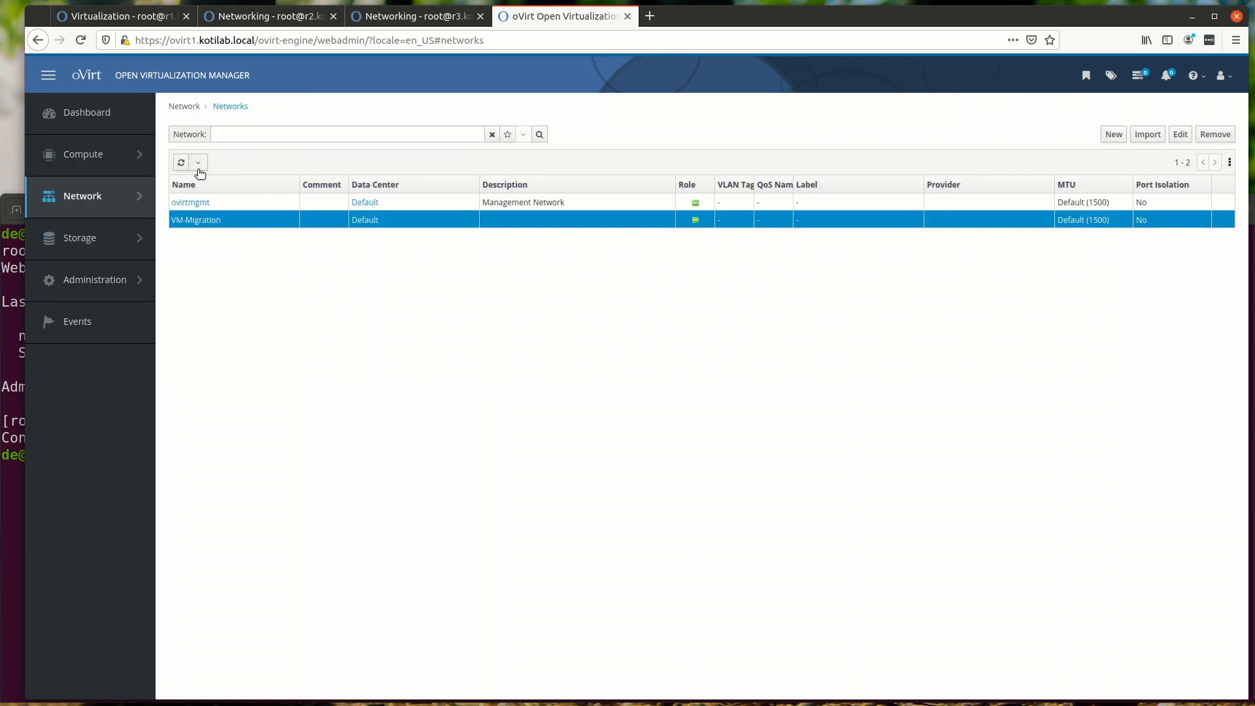
{"action": "left_click", "coordinate": [200, 220]}
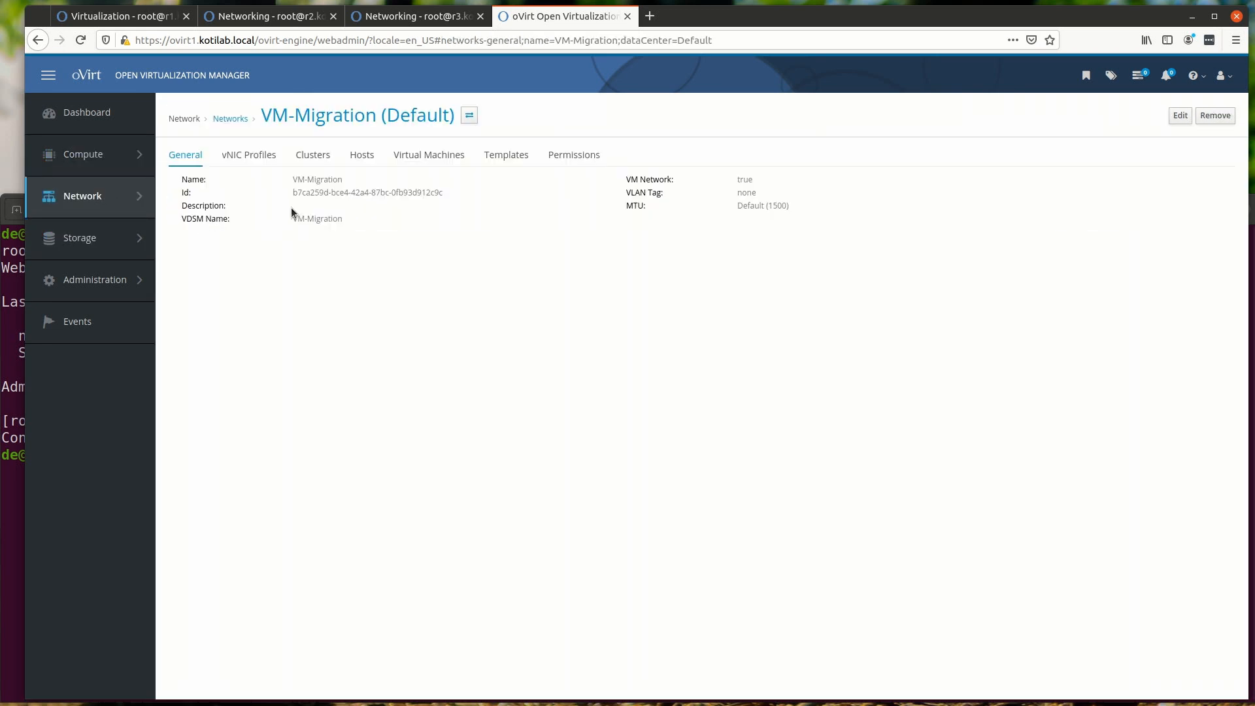
{"action": "left_click", "coordinate": [312, 157]}
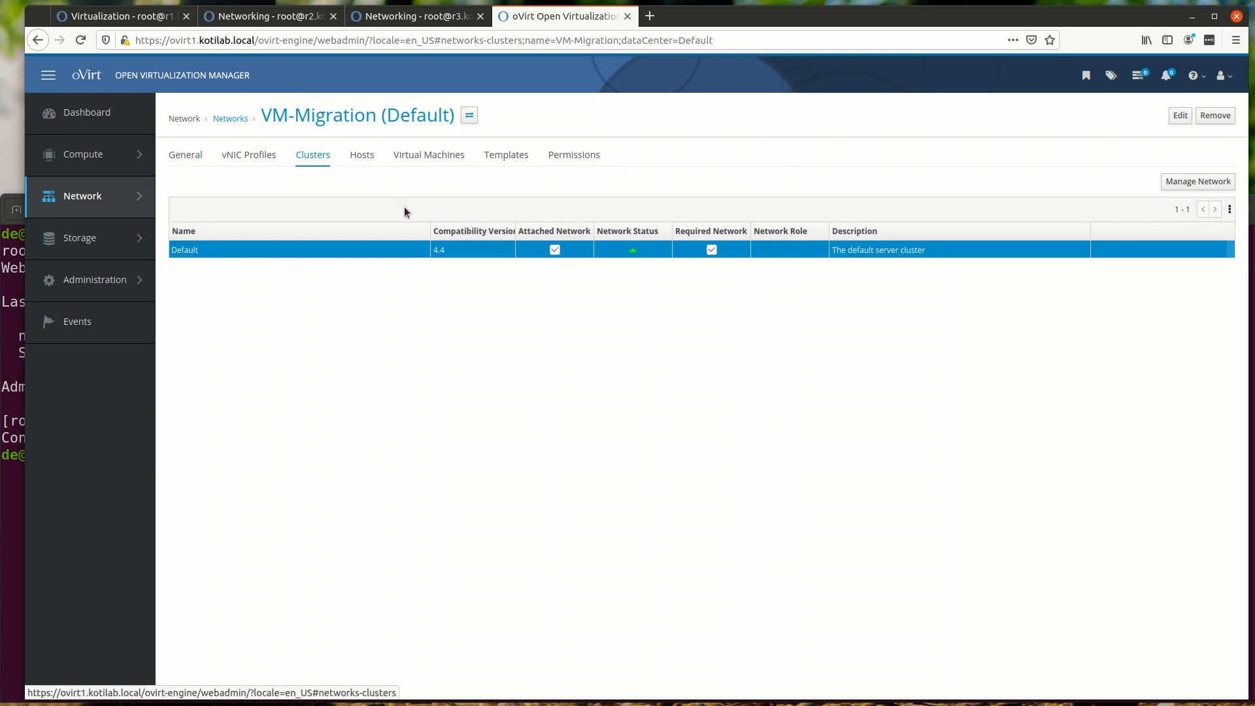
{"action": "left_click", "coordinate": [1182, 187]}
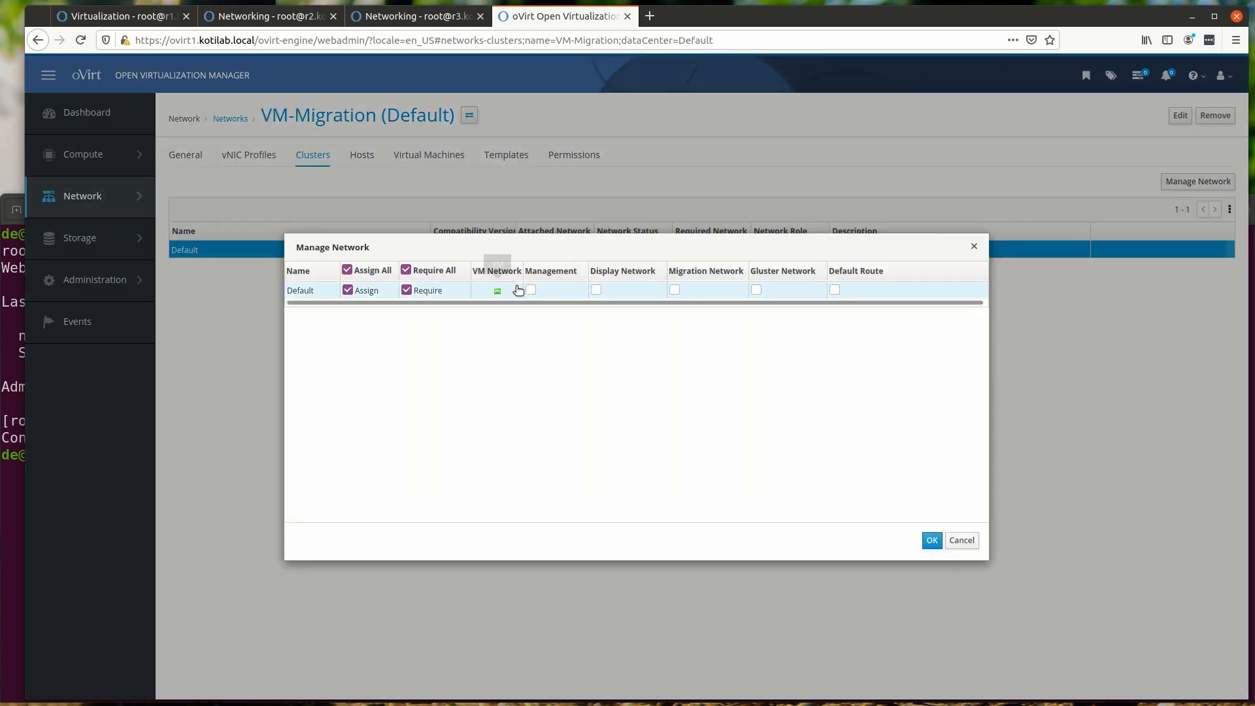
{"action": "left_click", "coordinate": [673, 290]}
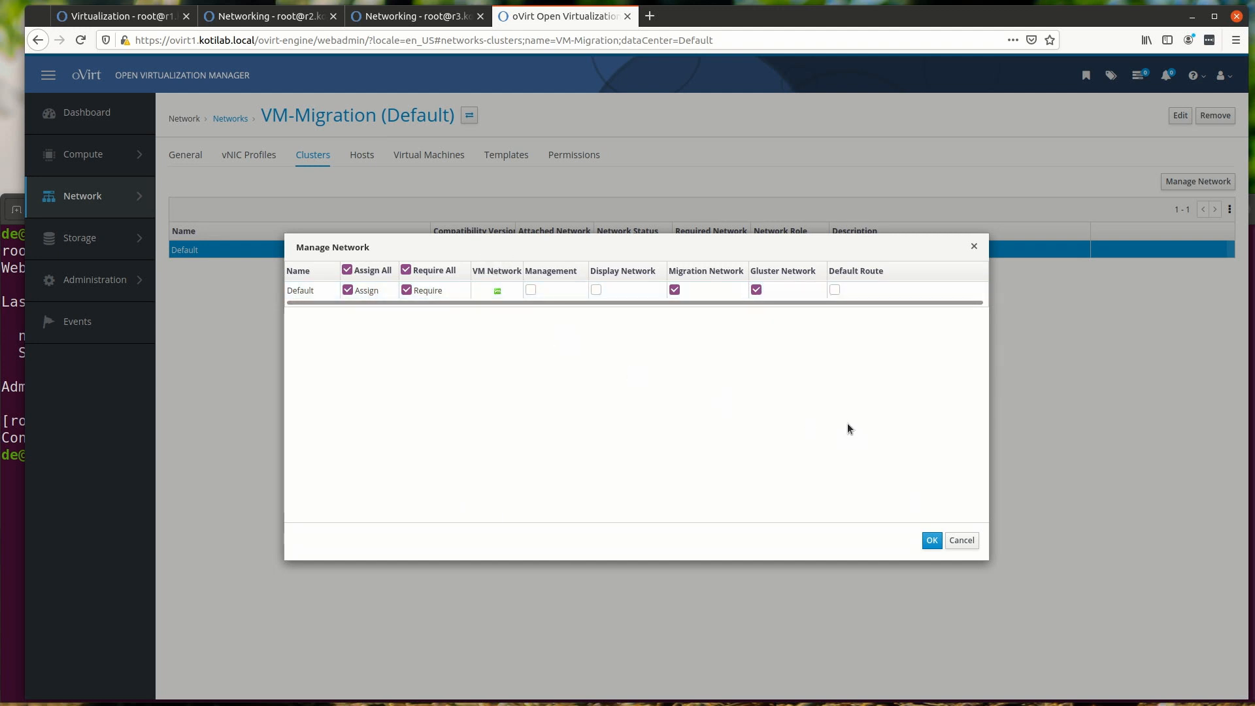
{"action": "left_click", "coordinate": [932, 540]}
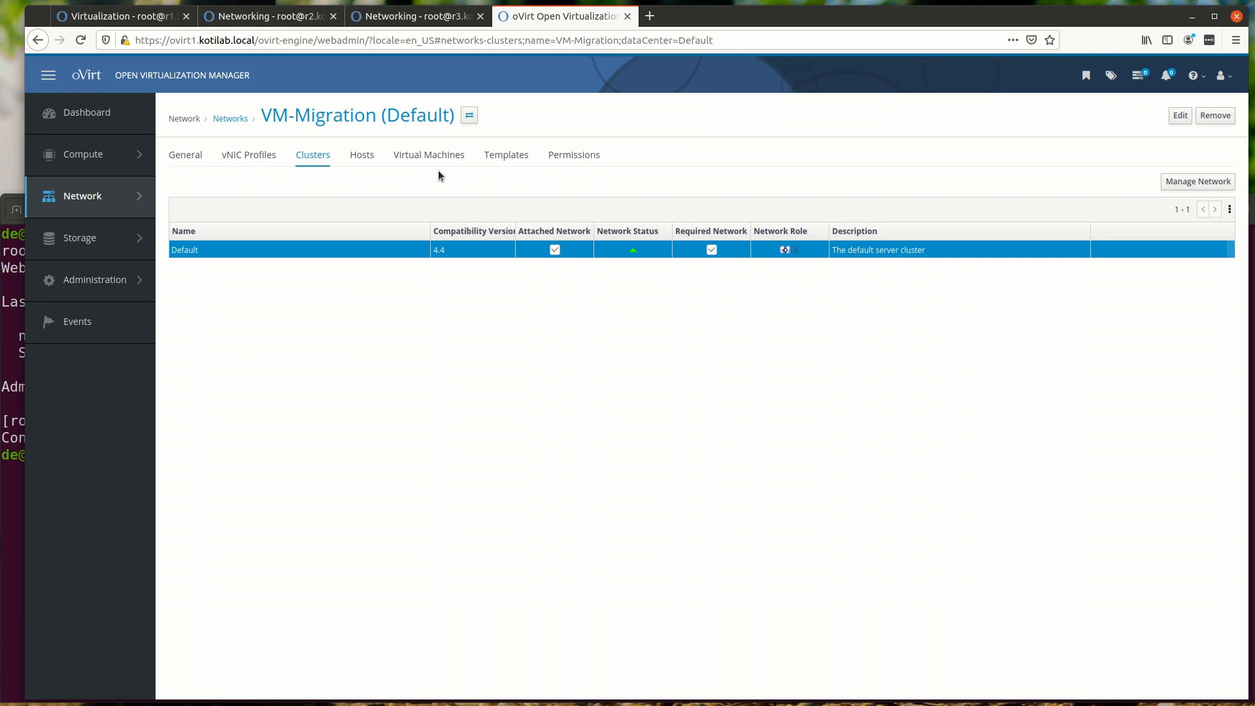
- Open the image list of the ovirt-image-repository storage domain
{"action": "left_click", "coordinate": [185, 250]}
{"action": "mouse_move", "coordinate": [113, 254]}
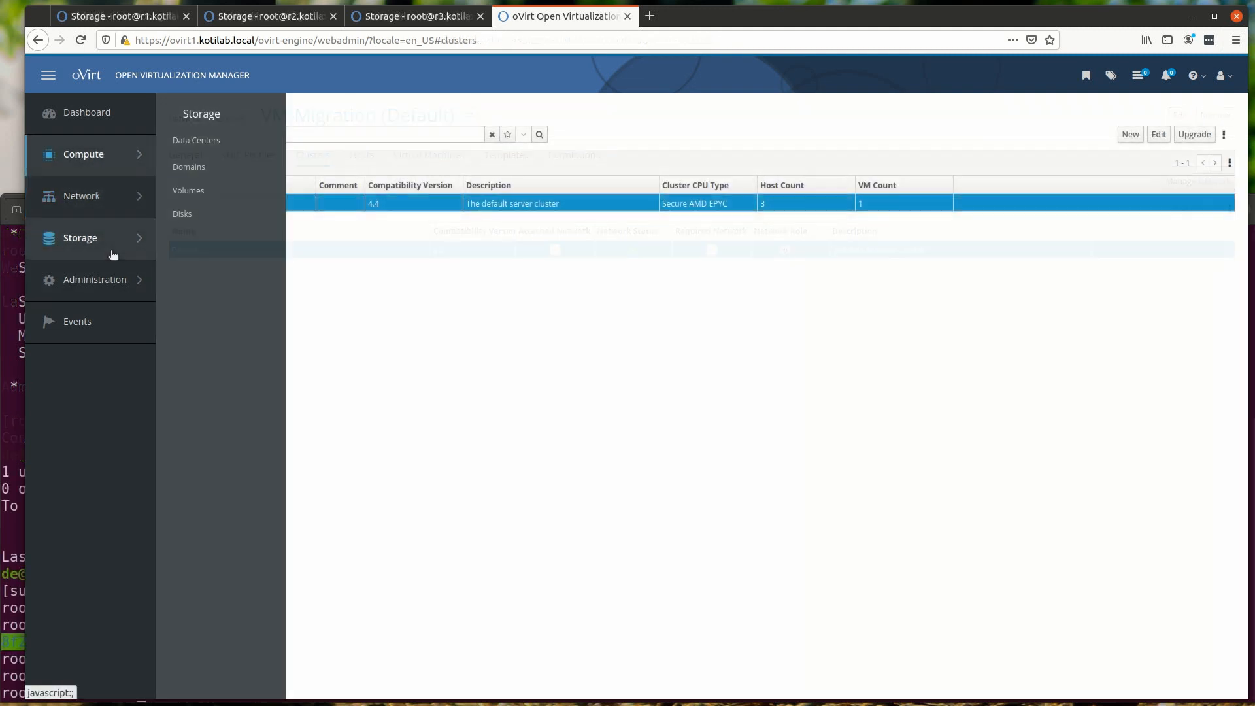
{"action": "left_click", "coordinate": [190, 168]}
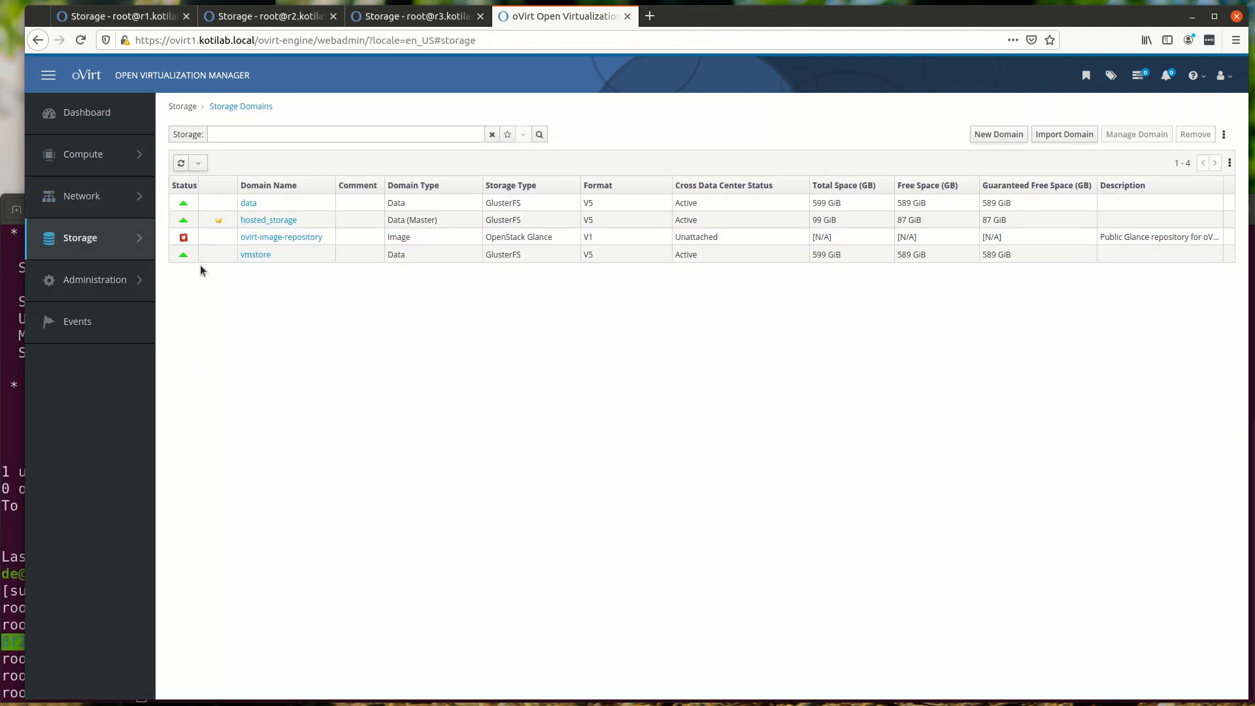
{"action": "left_click", "coordinate": [256, 239]}
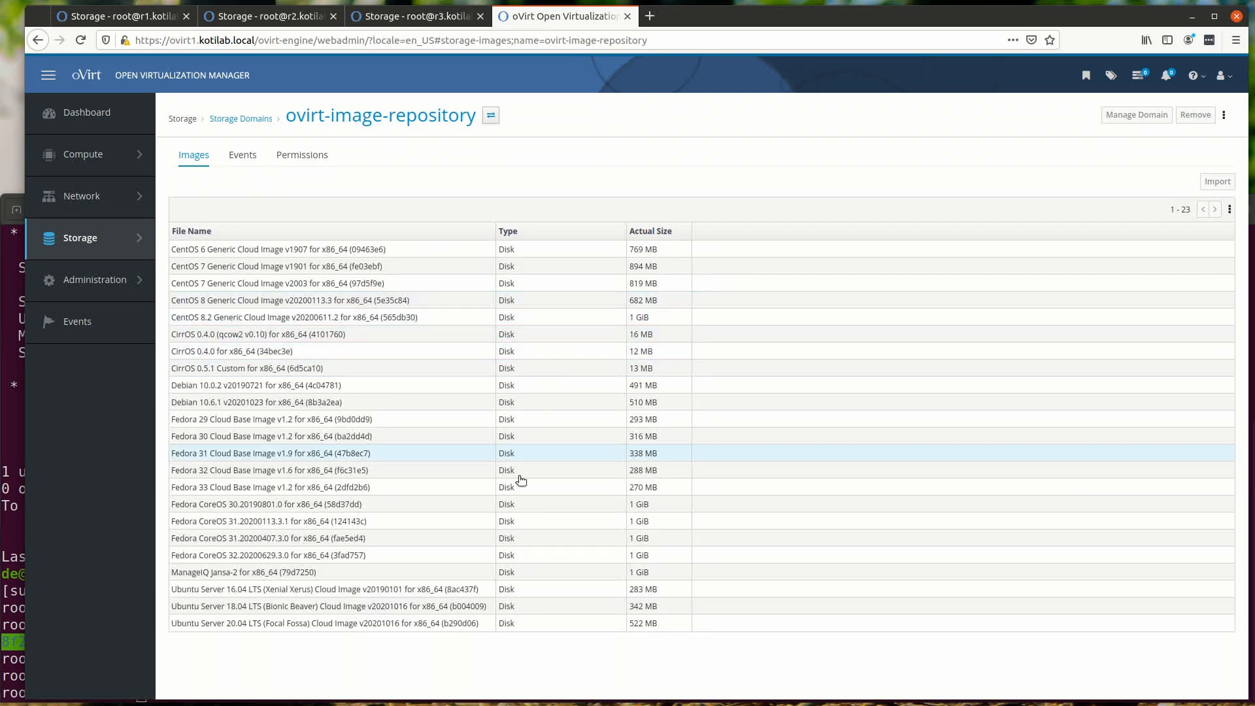
- Import the Ubuntu Server 18.04 LTS (Bionic Beaver) image into the data domain as a template named Ubuntu for the Default cluster
{"action": "left_click", "coordinate": [454, 616]}
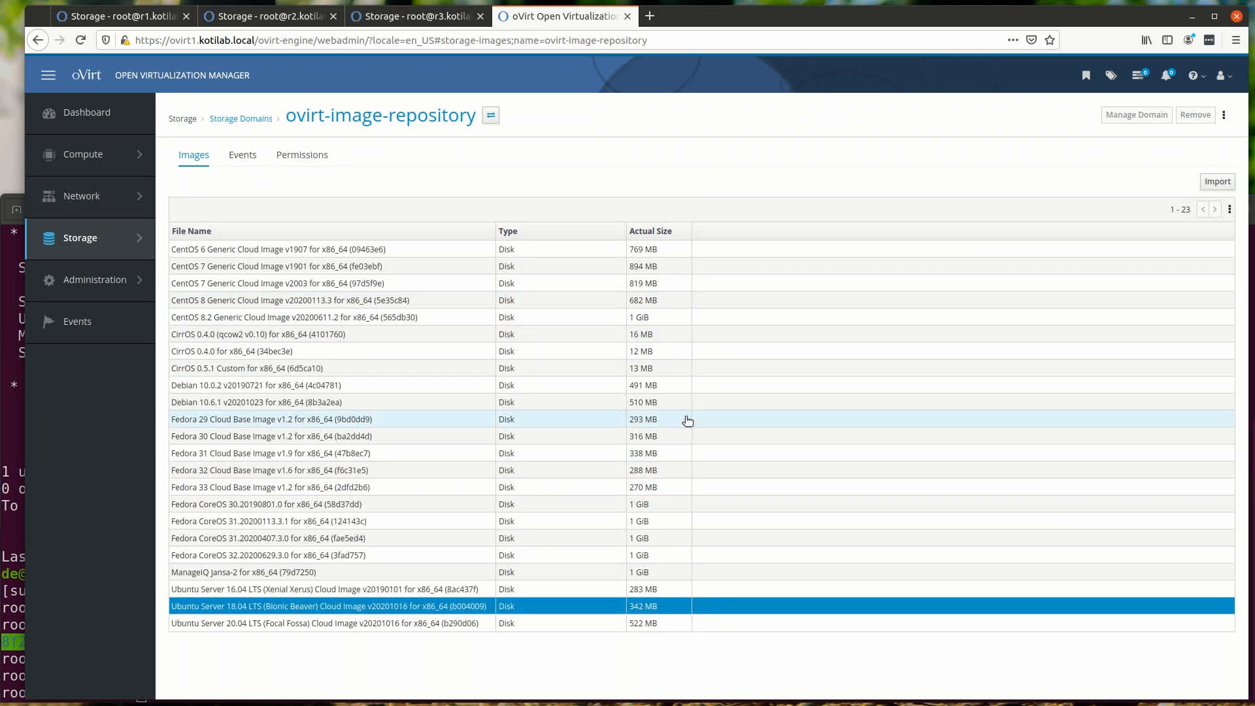
{"action": "left_click", "coordinate": [1224, 189]}
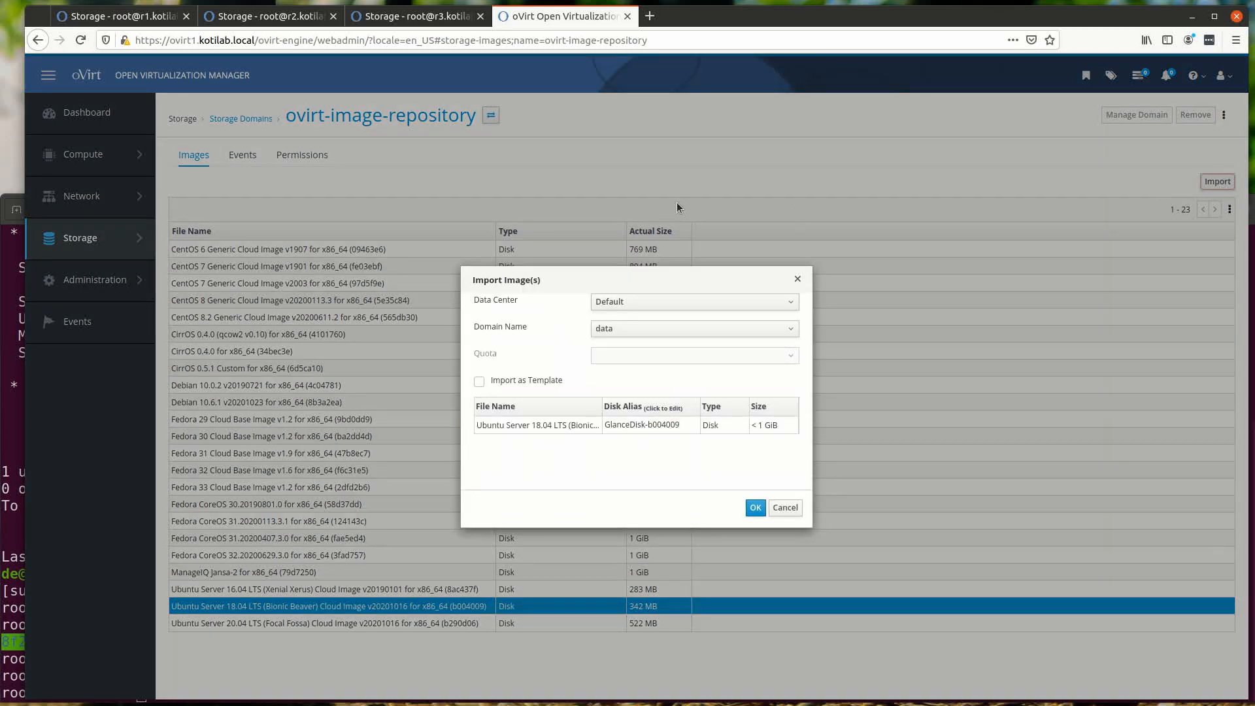
{"action": "left_click", "coordinate": [625, 331]}
{"action": "left_click", "coordinate": [623, 353]}
{"action": "left_click", "coordinate": [508, 379]}
{"action": "left_click", "coordinate": [611, 402]}
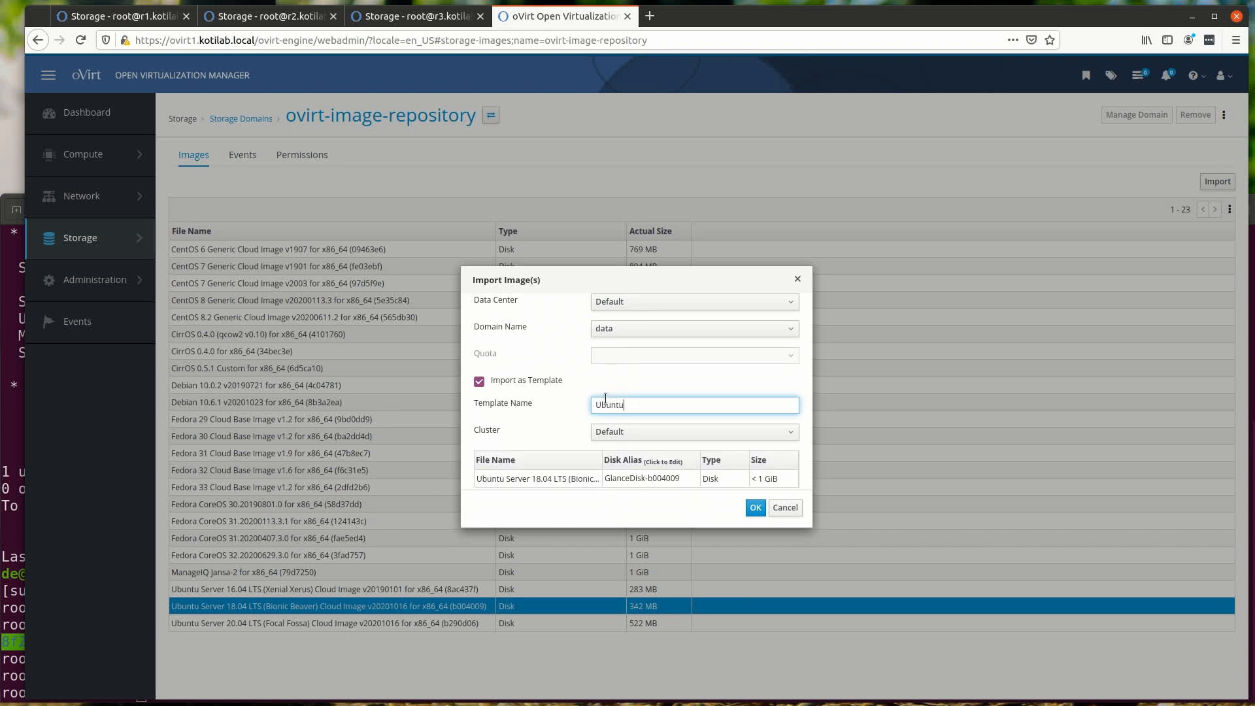
{"action": "left_click", "coordinate": [755, 507]}
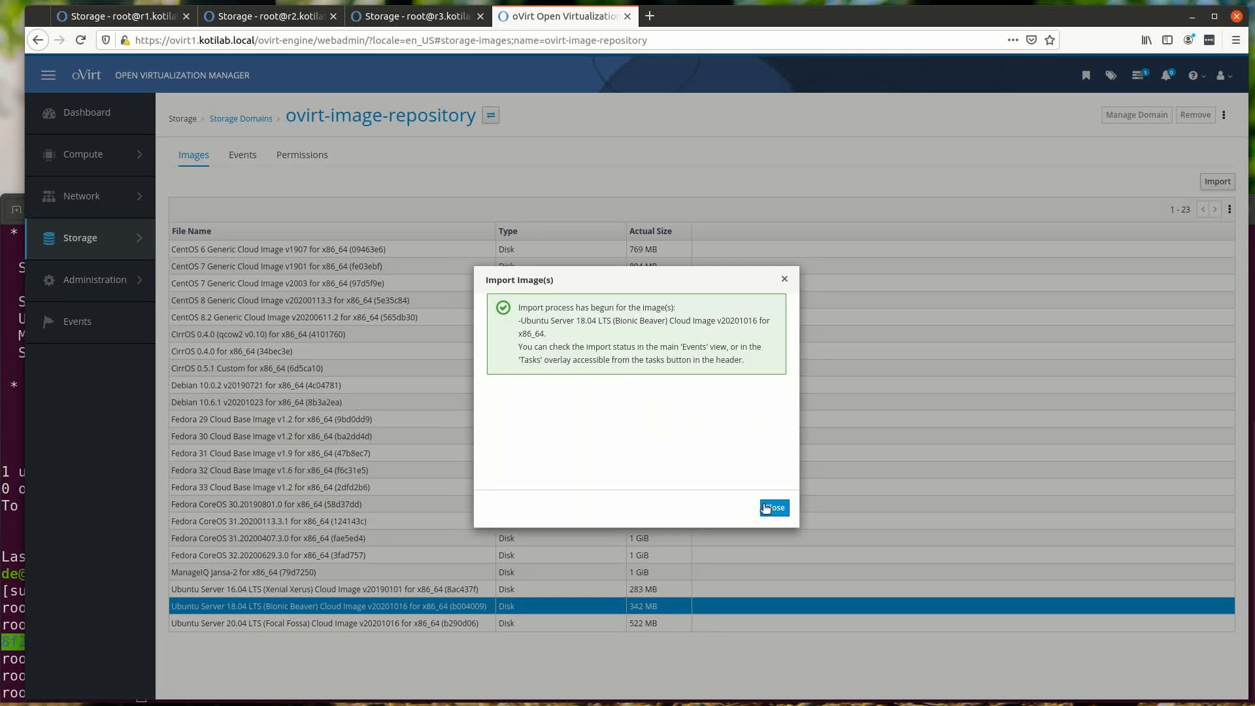
- Check the progress of the Ubuntu image import in the task list and open the overview of storage disks
{"action": "left_click", "coordinate": [766, 507]}
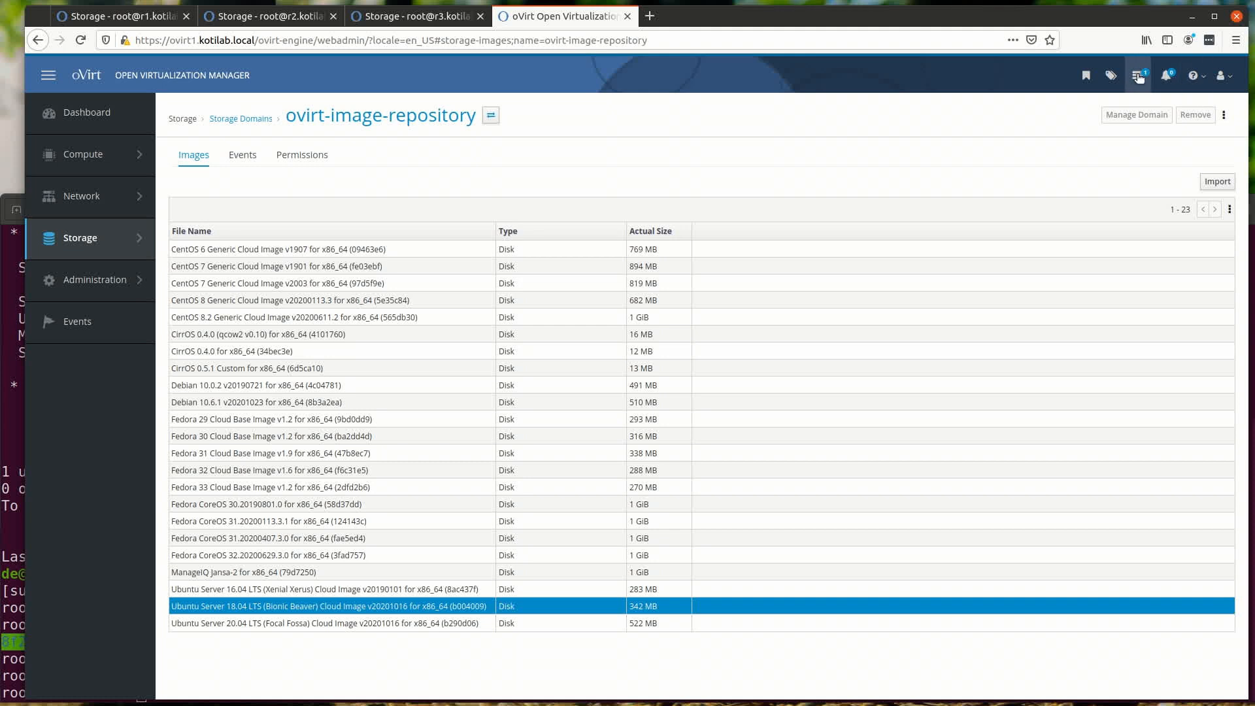
{"action": "left_click", "coordinate": [1138, 77]}
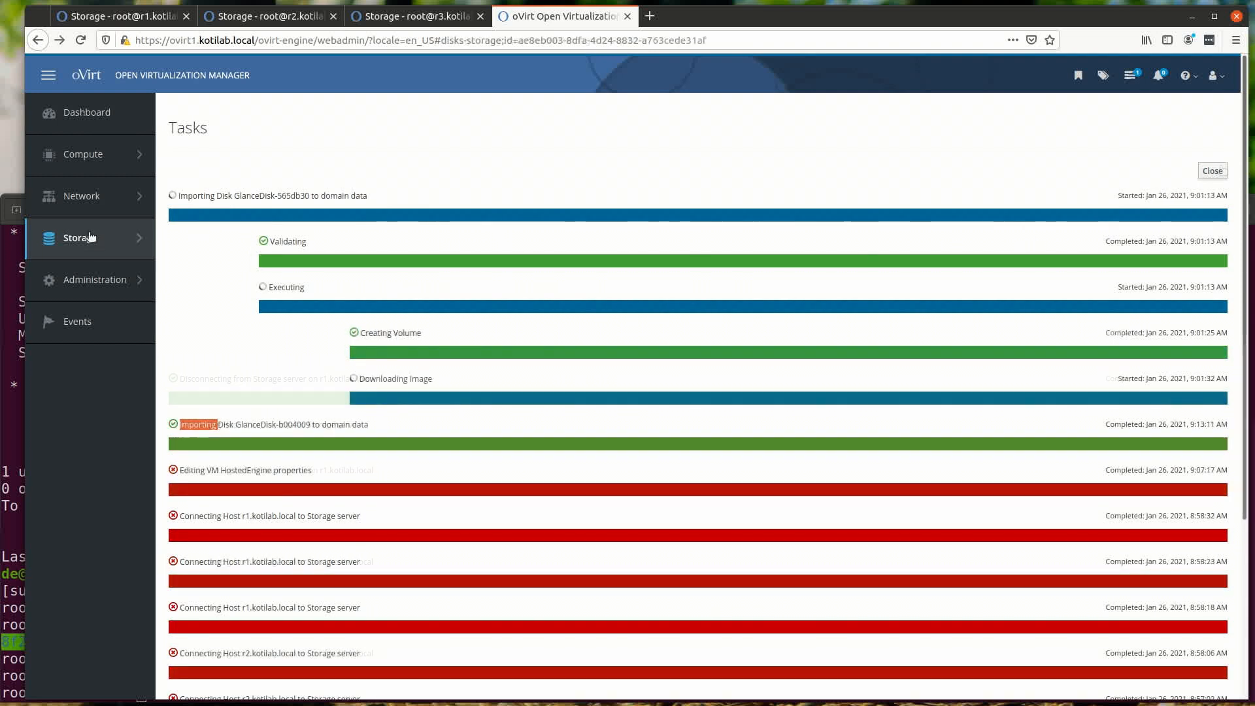
{"action": "mouse_move", "coordinate": [92, 235]}
{"action": "left_click", "coordinate": [200, 216]}
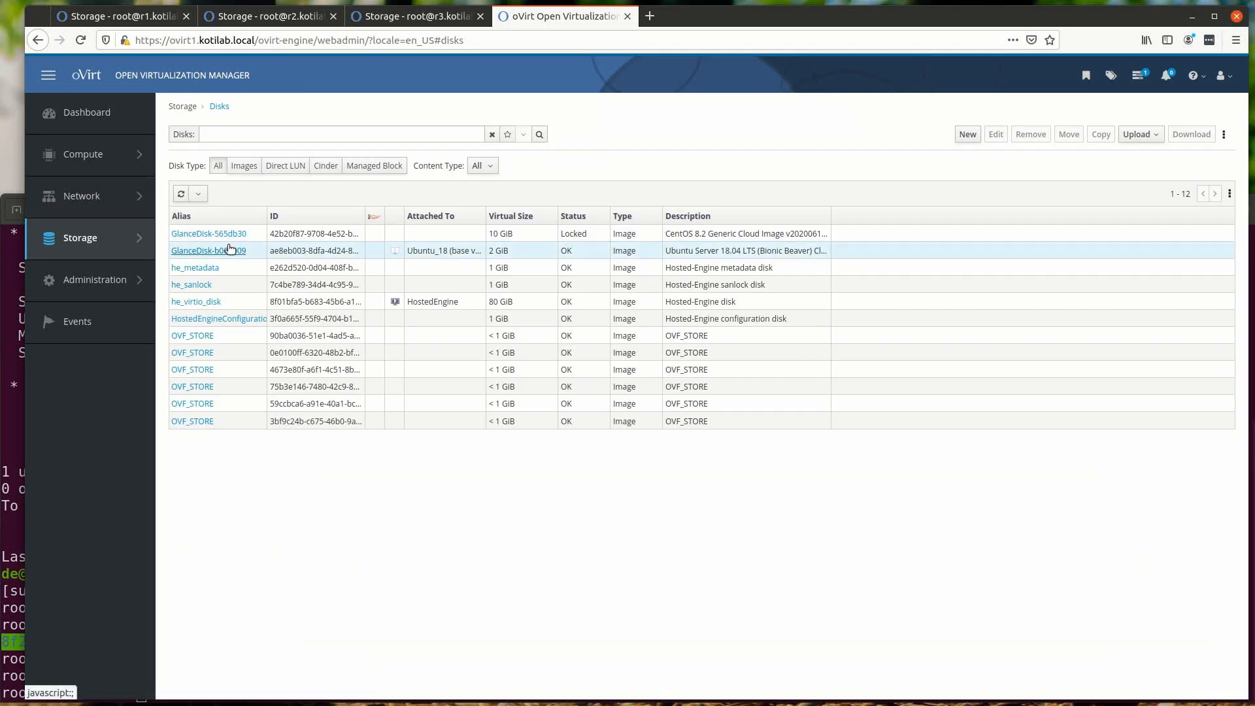
{"action": "mouse_move", "coordinate": [121, 185]}
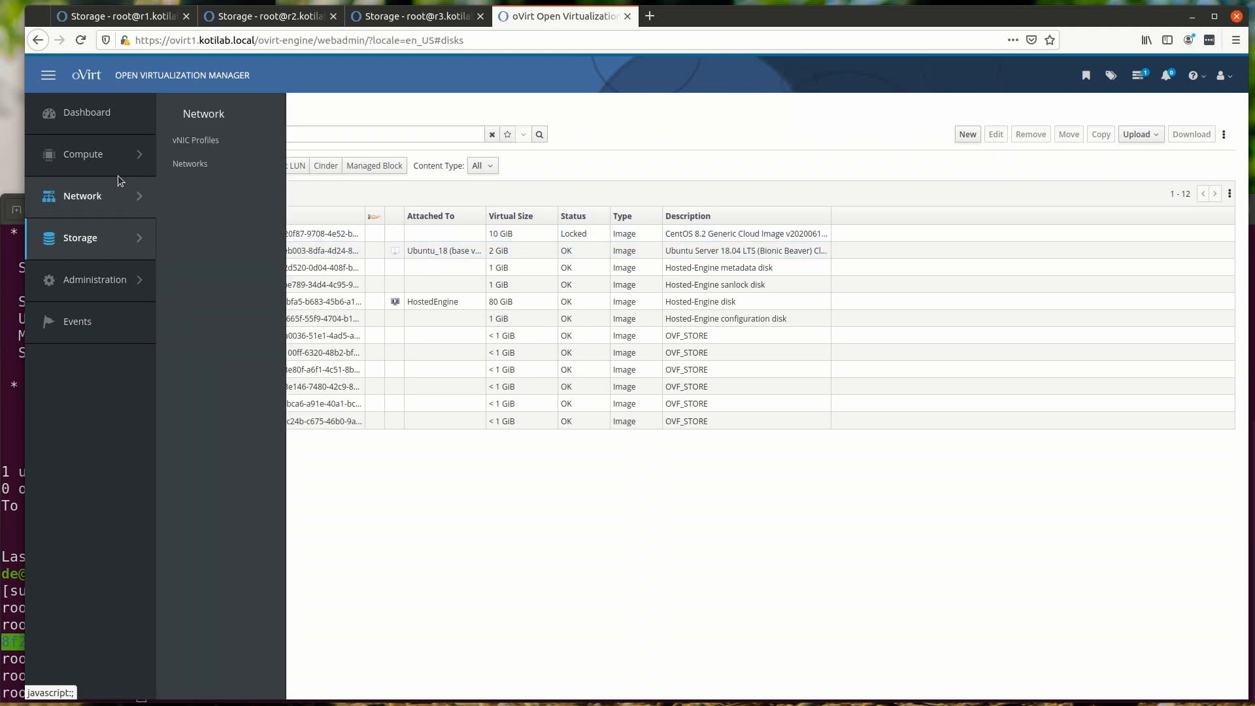
{"action": "mouse_move", "coordinate": [106, 156]}
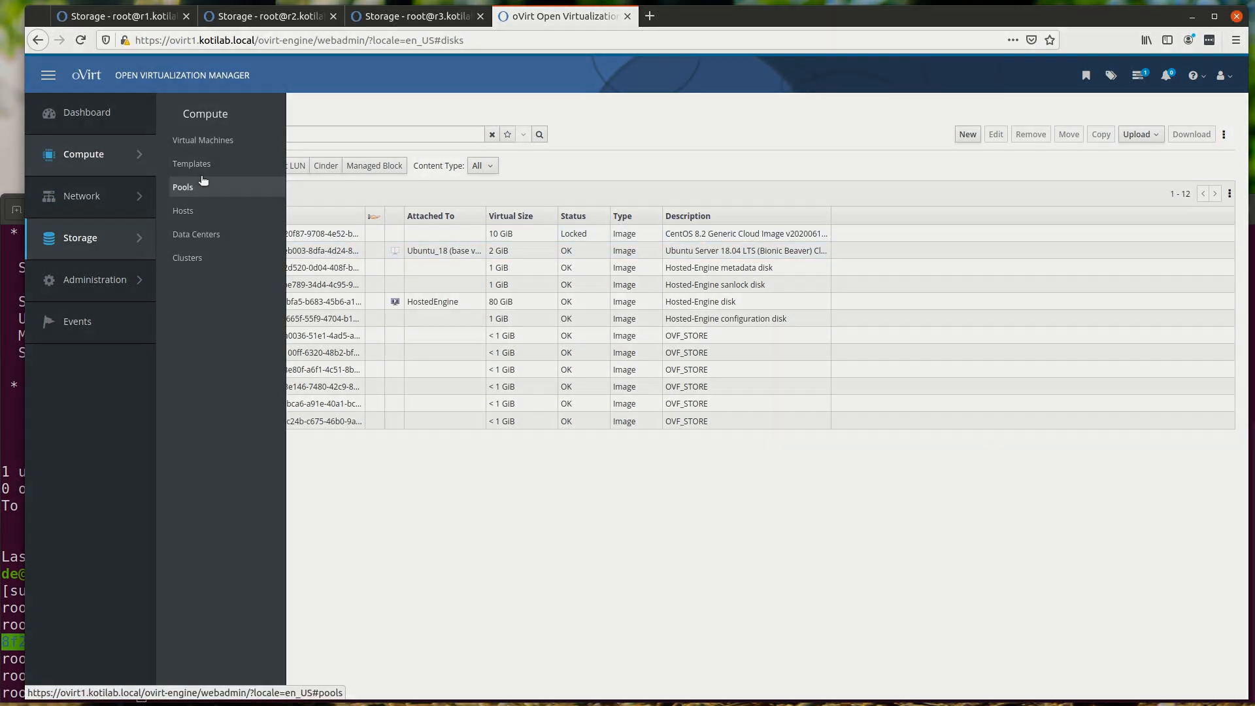
{"action": "left_click", "coordinate": [226, 233]}
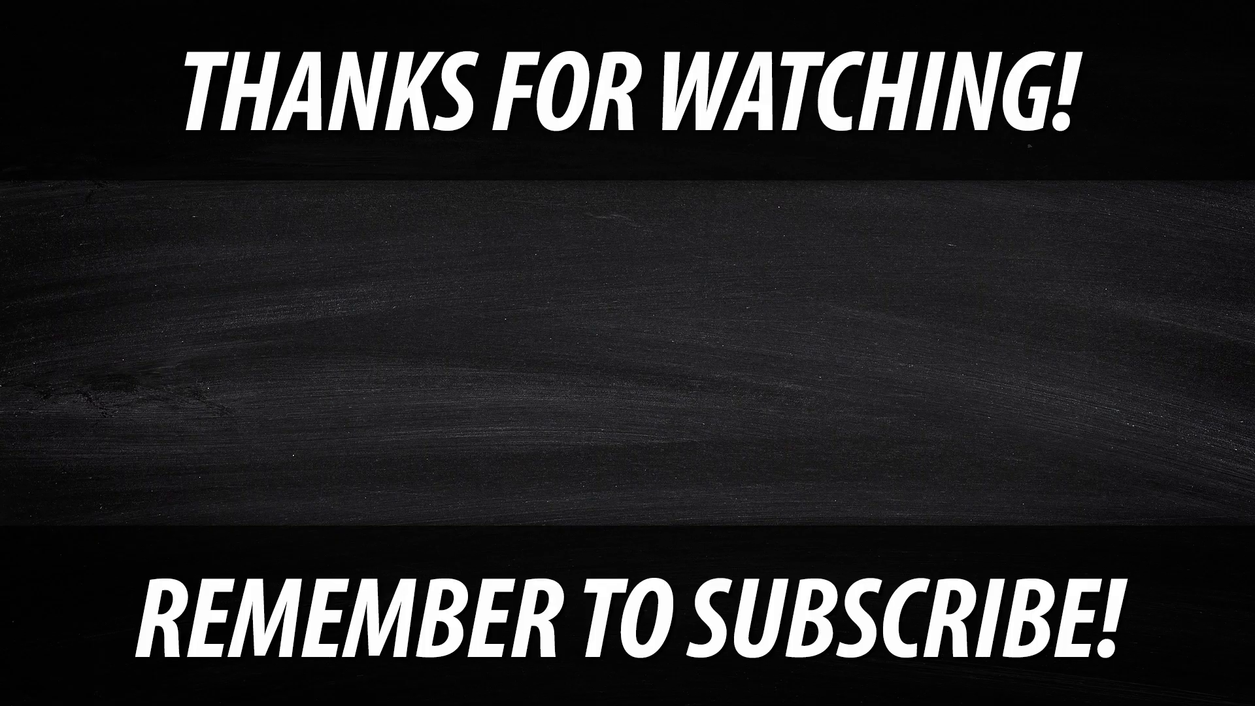